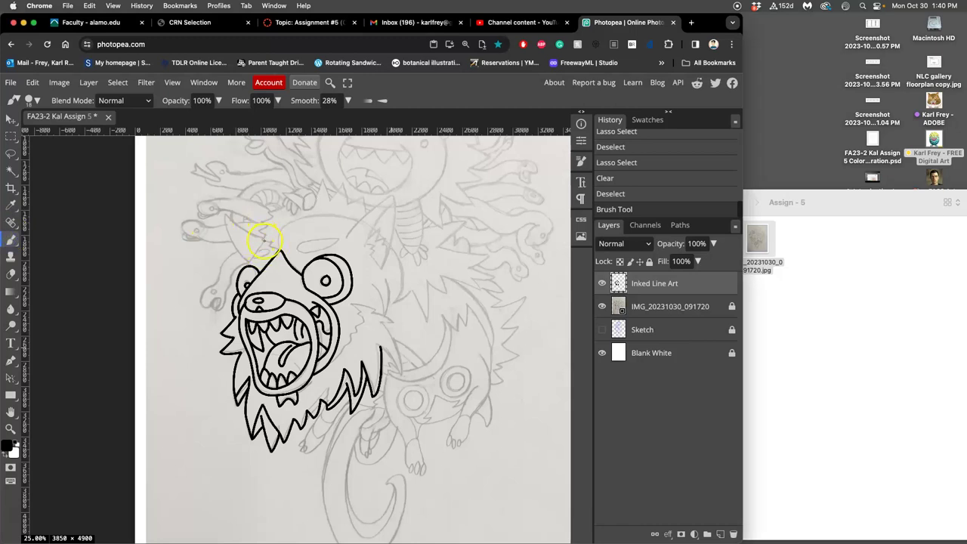
- Ink the creature's jagged mane edge from beside the open jaw up and around to the existing mane line, following the pencil sketch
scroll(268, 244, "up", 3)
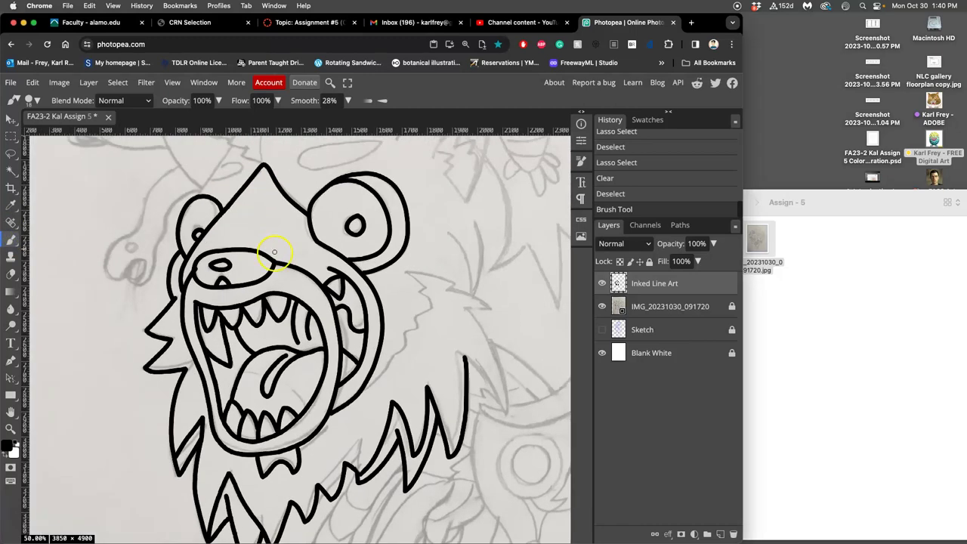
scroll(275, 255, "down", 3)
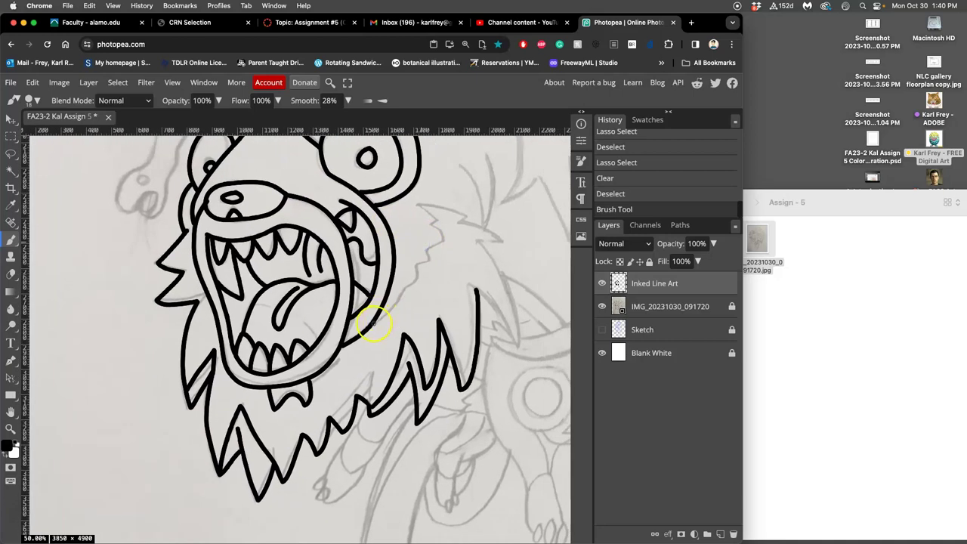
mouse_move(374, 323)
left_mouse_down()
mouse_move(417, 279)
mouse_move(428, 244)
mouse_move(446, 238)
mouse_move(427, 222)
mouse_move(434, 211)
mouse_move(411, 204)
mouse_move(455, 209)
mouse_move(469, 218)
mouse_move(452, 224)
mouse_move(468, 216)
mouse_move(509, 244)
mouse_move(473, 239)
mouse_move(504, 275)
mouse_move(511, 342)
mouse_move(473, 285)
left_mouse_up()
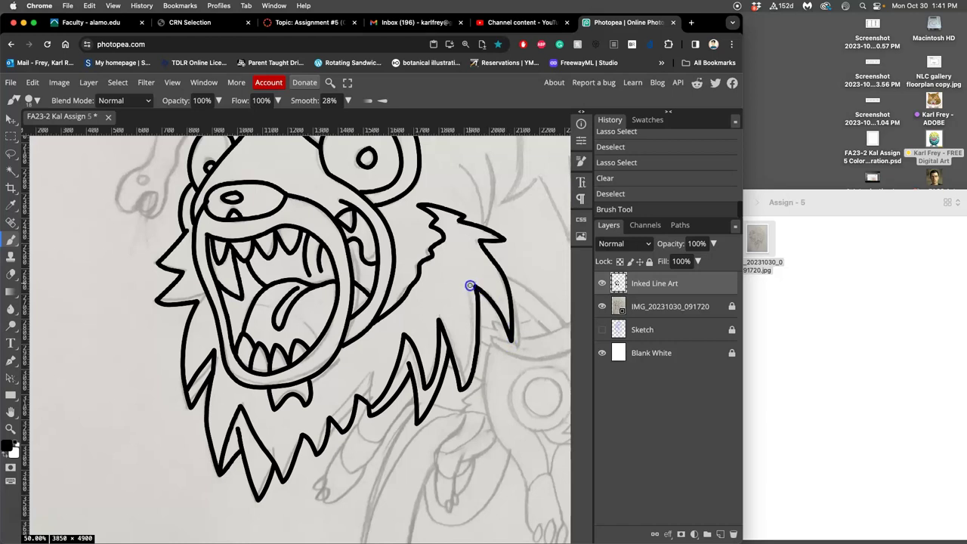
left_click_drag(476, 293, 477, 298)
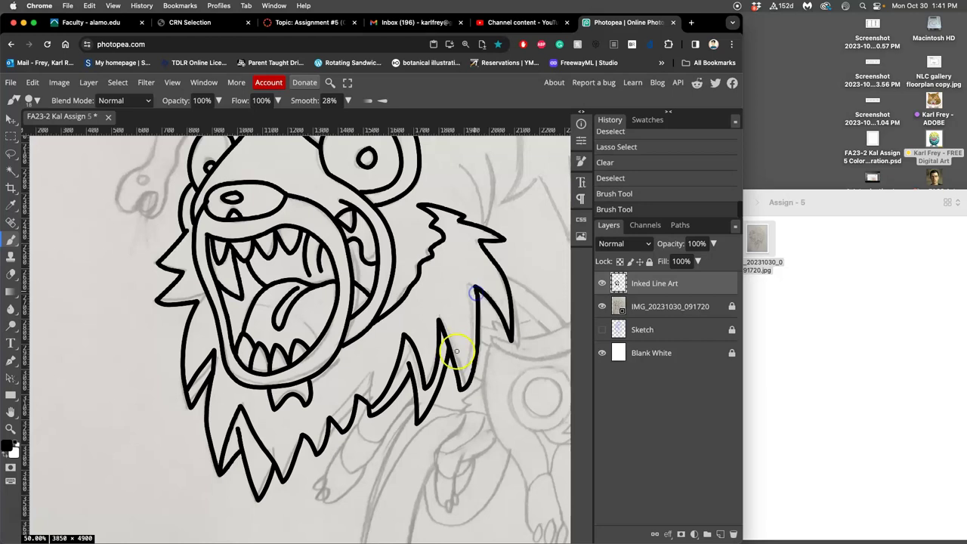
- Lasso the outermost mane spike beside the body, clear its inked lines, deselect, and return to the Brush tool
mouse_move(531, 272)
left_mouse_down()
mouse_move(519, 257)
mouse_move(378, 219)
left_mouse_up()
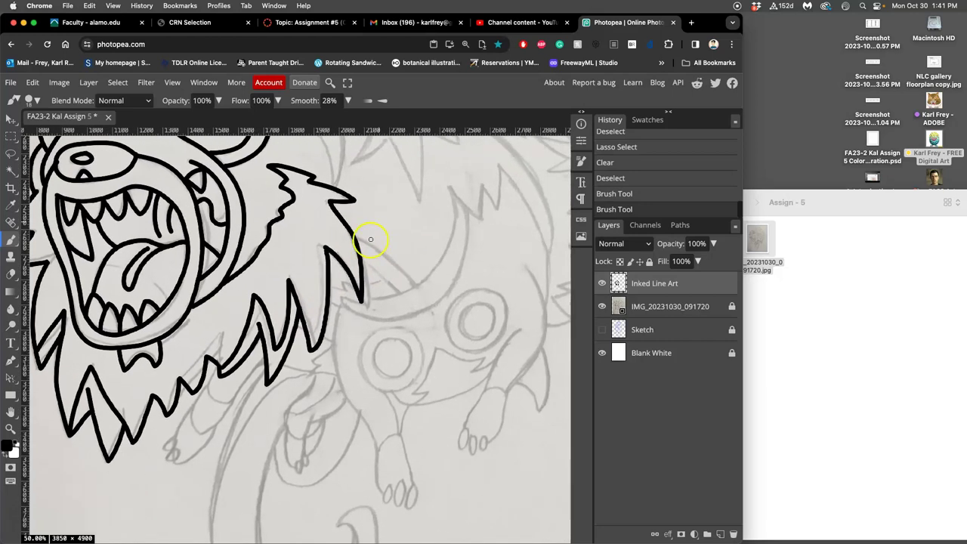
left_click(10, 154)
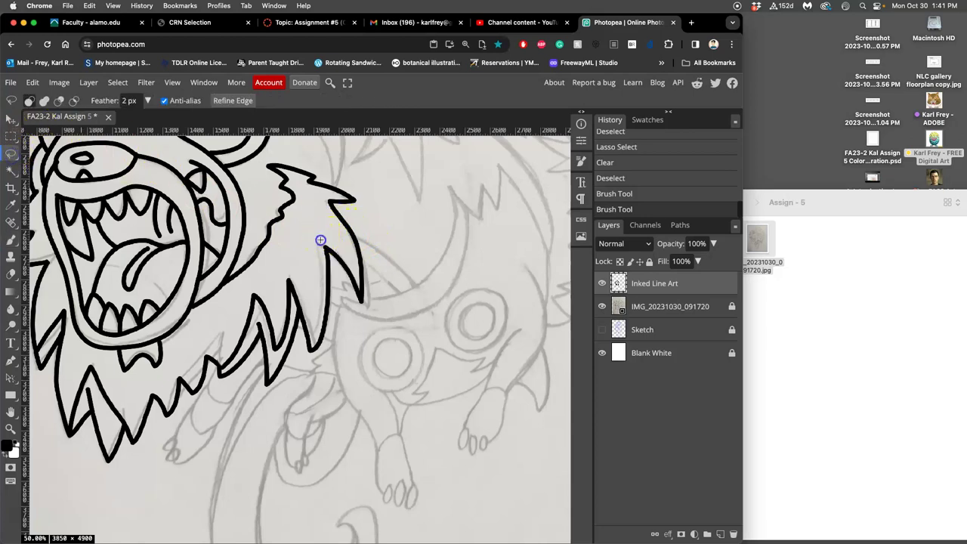
mouse_move(320, 240)
left_mouse_down()
mouse_move(360, 310)
mouse_move(370, 271)
mouse_move(346, 226)
mouse_move(319, 239)
left_mouse_up()
key("Delete")
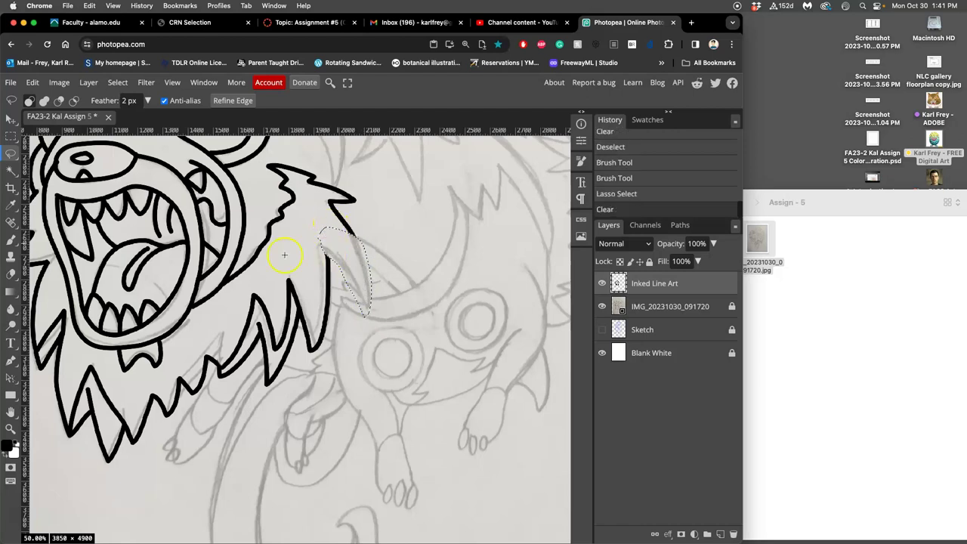
left_click(11, 238)
key("ctrl+d")
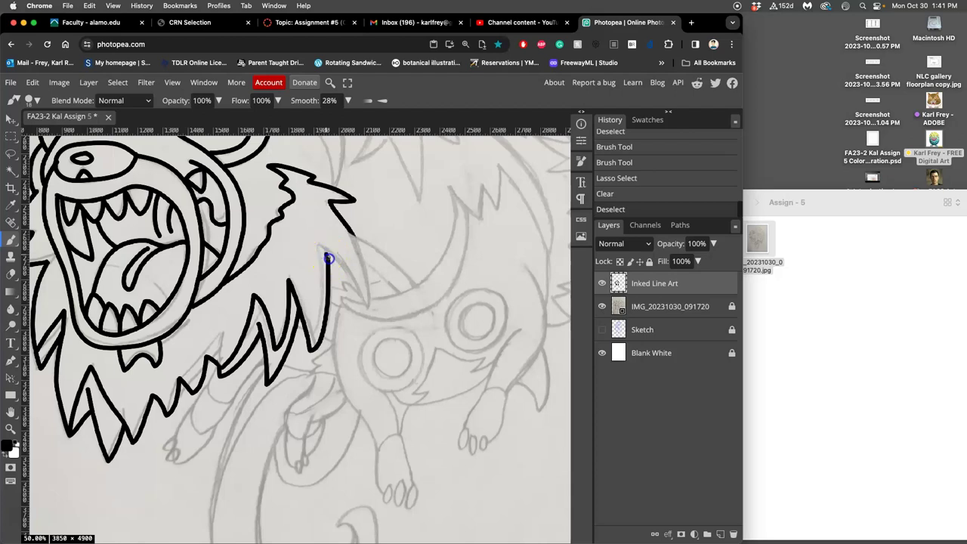
- Redraw the cleared mane spike longer, then ink the short curved line running from its outer edge toward the body
mouse_move(329, 259)
left_mouse_down()
mouse_move(371, 319)
mouse_move(355, 240)
left_mouse_up()
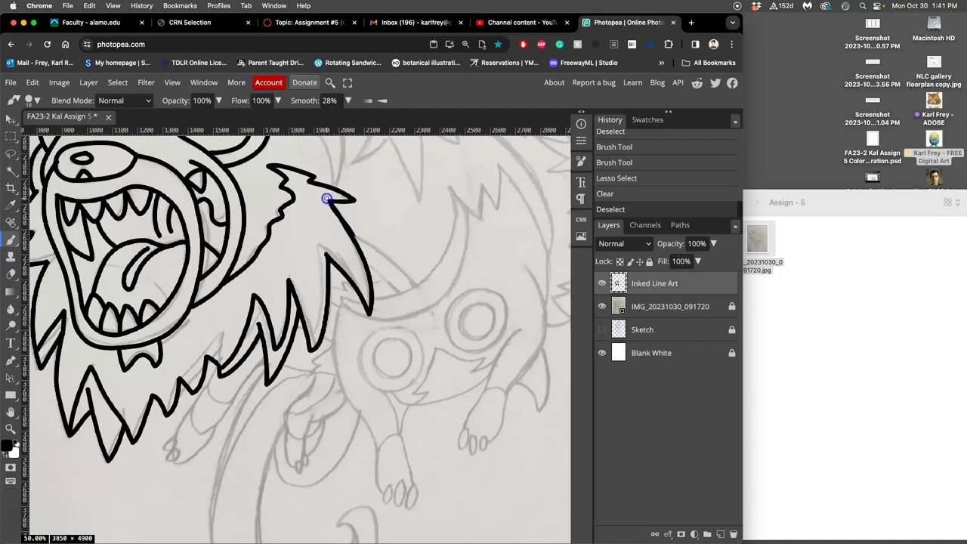
left_click_drag(326, 198, 326, 199)
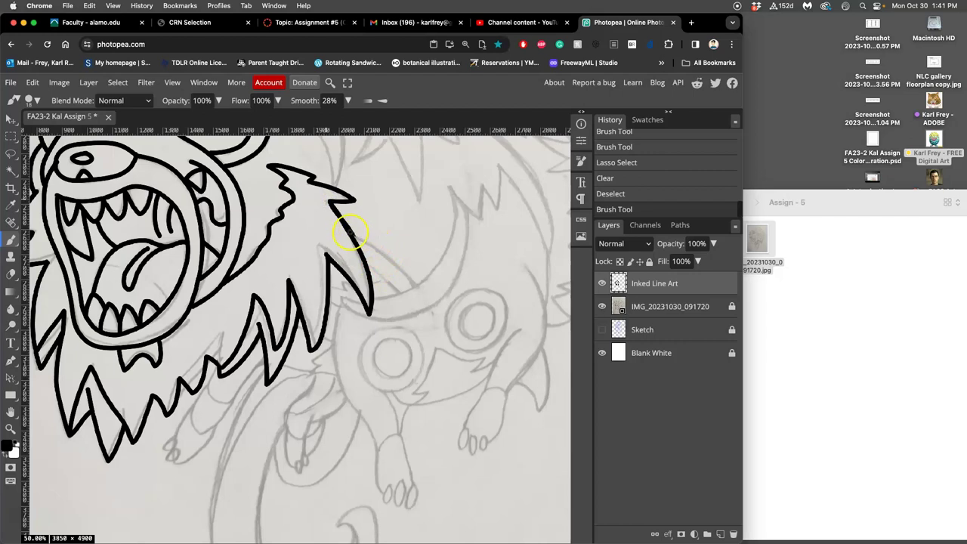
left_click_drag(357, 235, 421, 291)
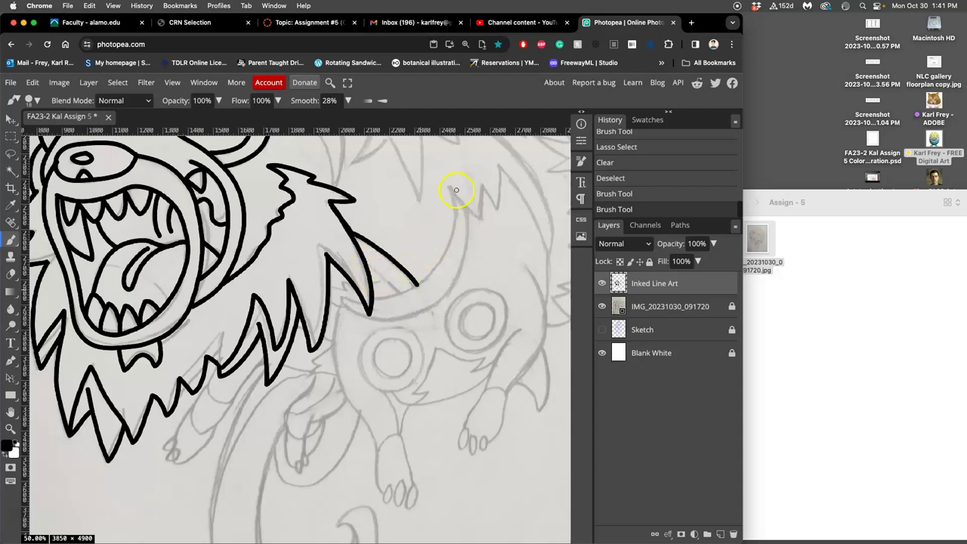
mouse_move(450, 187)
left_mouse_down()
mouse_move(454, 224)
mouse_move(431, 259)
left_mouse_up()
key("super+z")
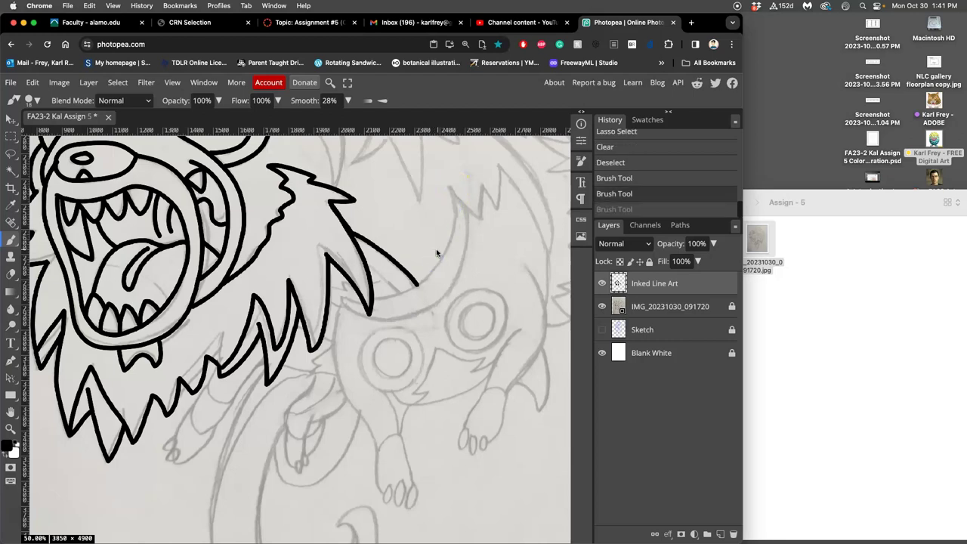
left_click(12, 381)
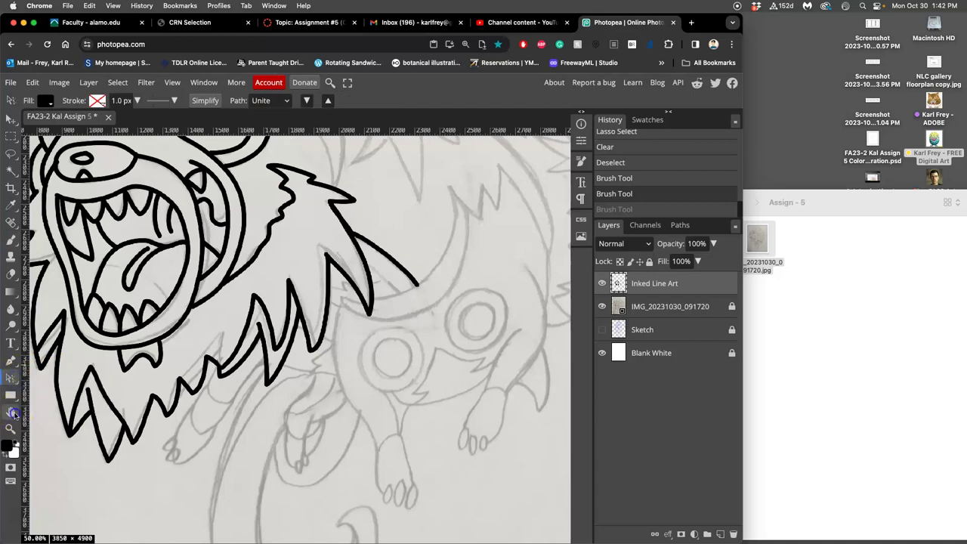
left_click(13, 413)
left_click(13, 413)
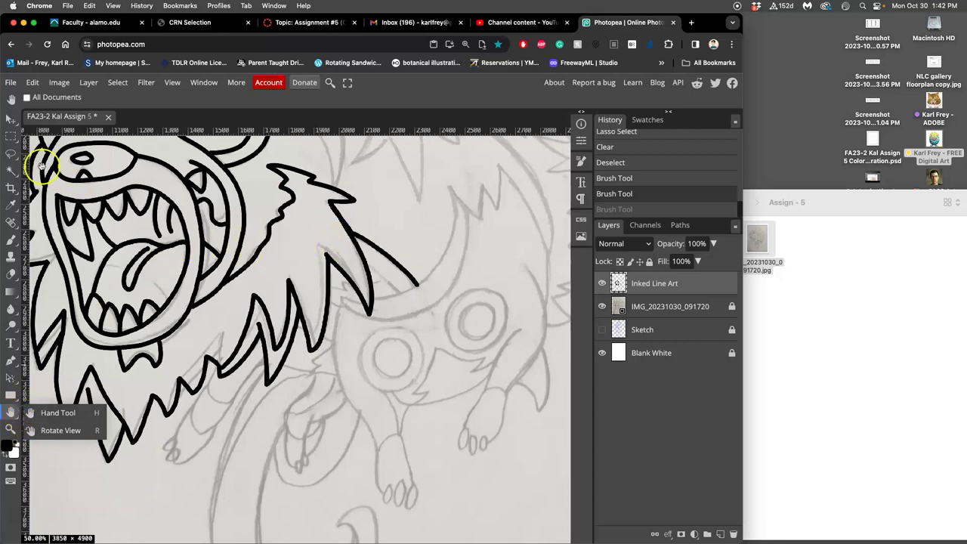
left_click(10, 239)
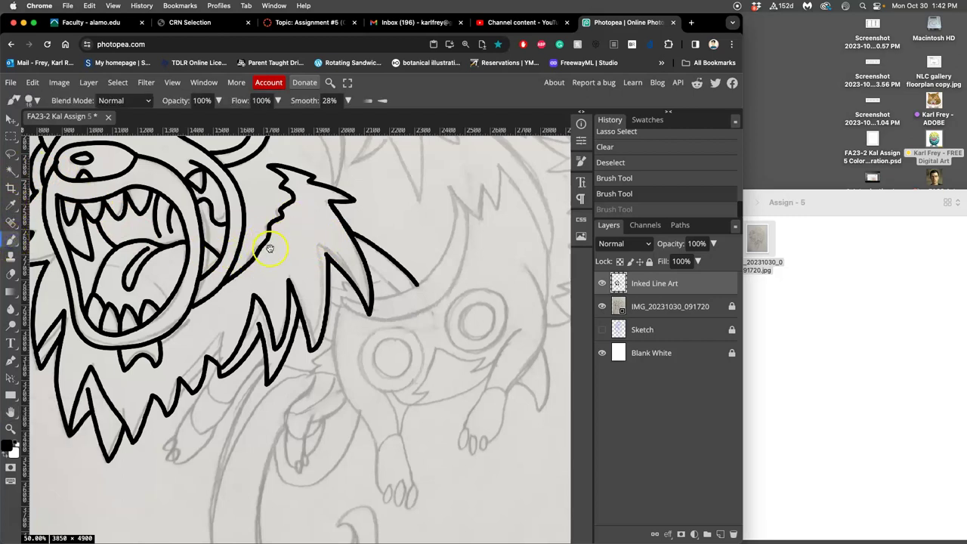
mouse_move(250, 242)
left_mouse_down()
mouse_move(269, 262)
mouse_move(397, 297)
mouse_move(309, 401)
mouse_move(333, 417)
left_mouse_up()
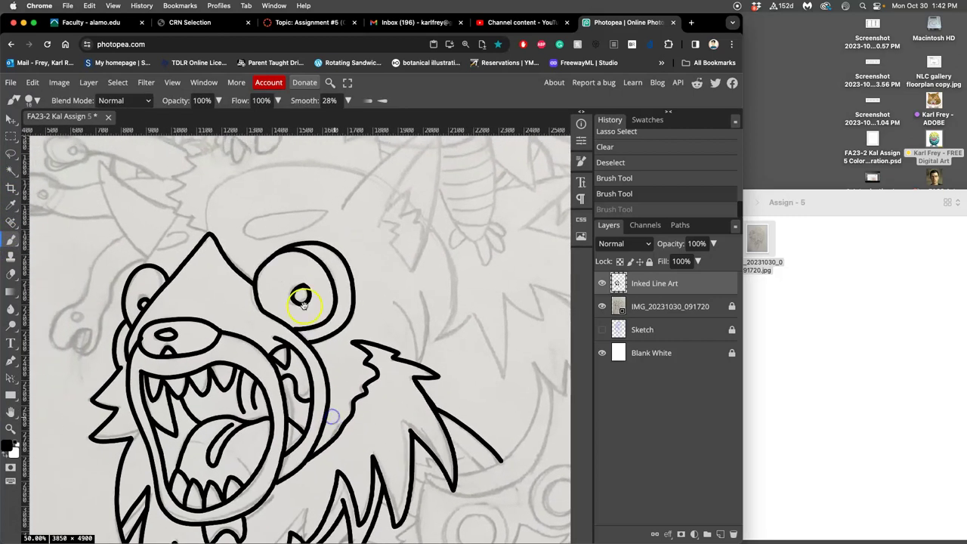
mouse_move(302, 304)
left_mouse_down()
mouse_move(389, 277)
mouse_move(367, 233)
mouse_move(384, 173)
mouse_move(342, 172)
mouse_move(312, 231)
mouse_move(296, 222)
left_mouse_up()
left_click_drag(353, 298, 312, 240)
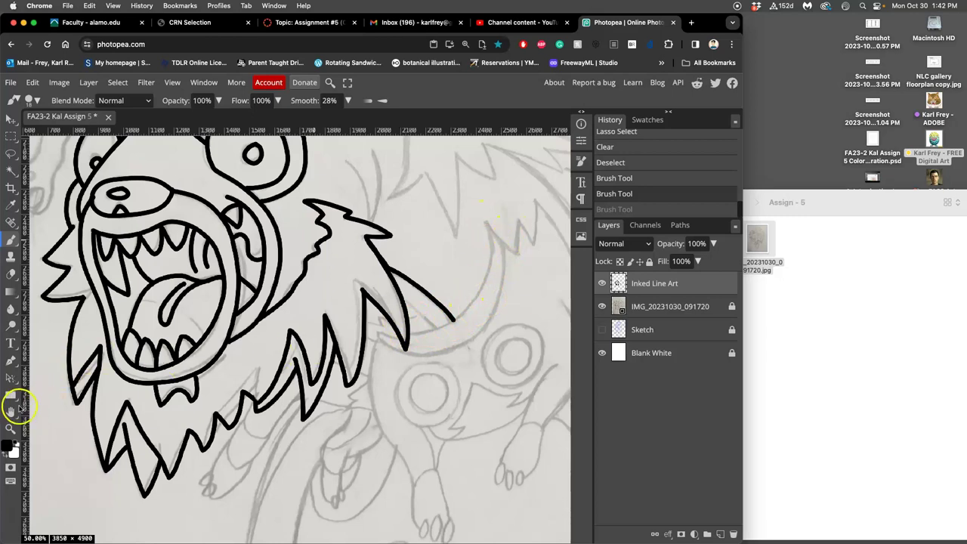
- Rotate the canvas view, ink the two sweeping curves of the body band behind the mane, and reset the view rotation
right_click(10, 412)
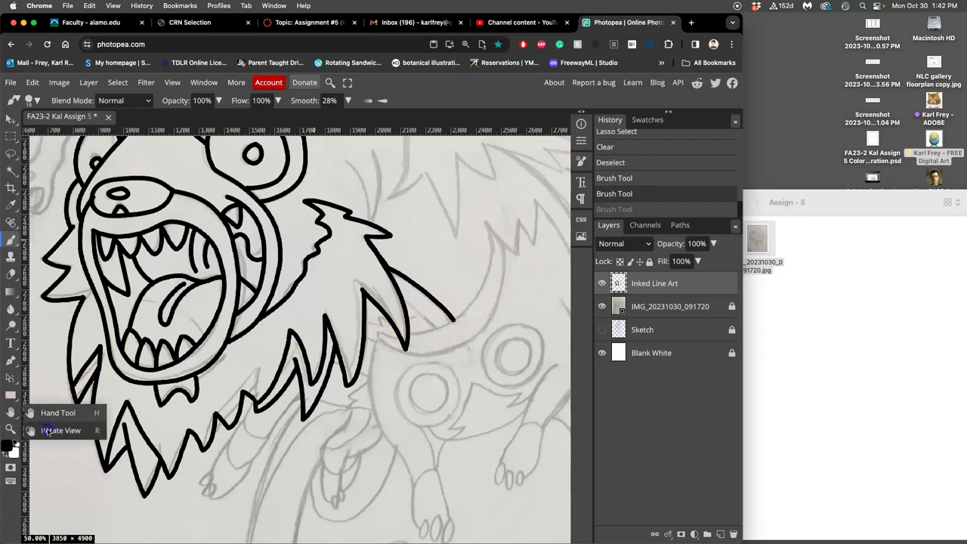
left_click(47, 430)
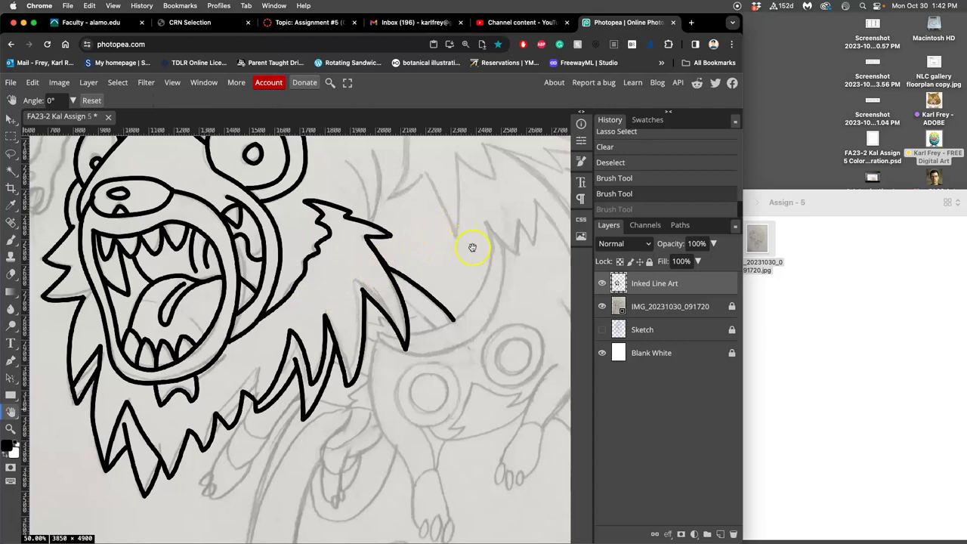
mouse_move(472, 247)
left_mouse_down()
mouse_move(440, 194)
mouse_move(411, 173)
mouse_move(421, 205)
mouse_move(417, 287)
left_mouse_up()
left_click(12, 240)
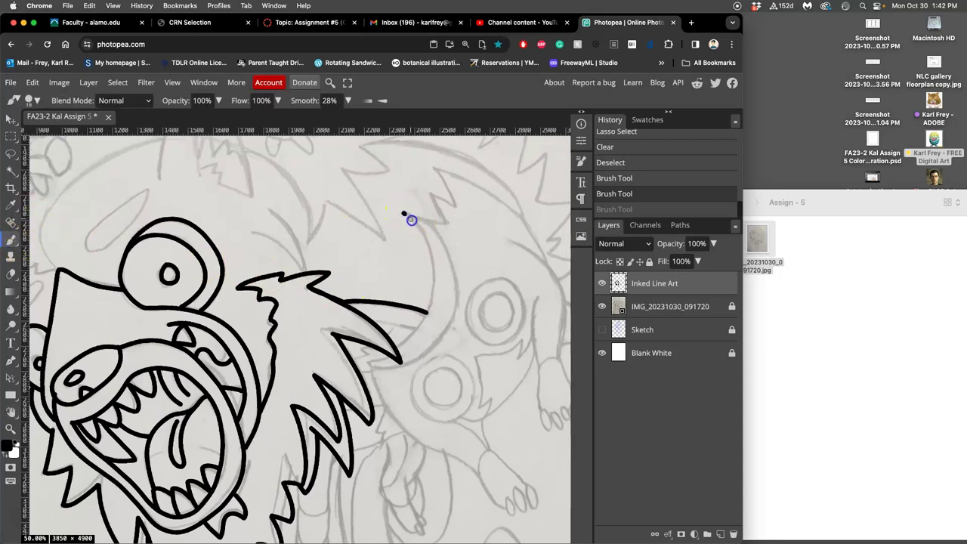
mouse_move(411, 220)
left_mouse_down()
mouse_move(438, 279)
mouse_move(431, 307)
mouse_move(393, 353)
left_mouse_up()
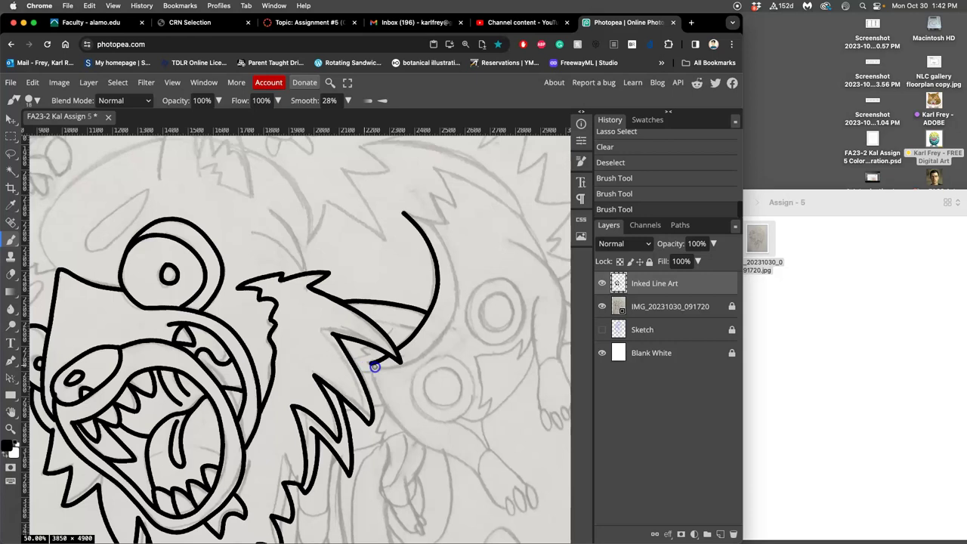
mouse_move(399, 367)
left_mouse_down()
mouse_move(440, 345)
mouse_move(461, 304)
mouse_move(456, 271)
mouse_move(416, 217)
left_mouse_up()
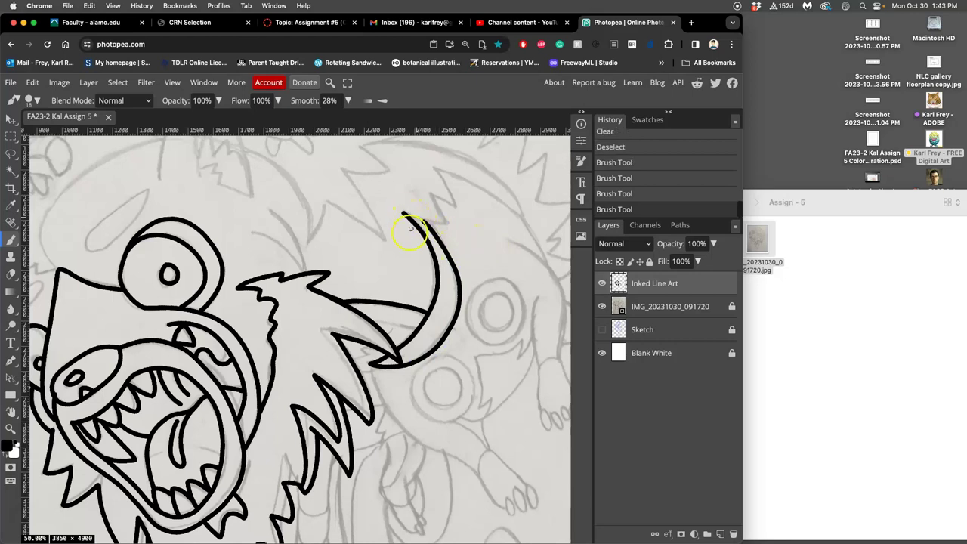
double_click(11, 412)
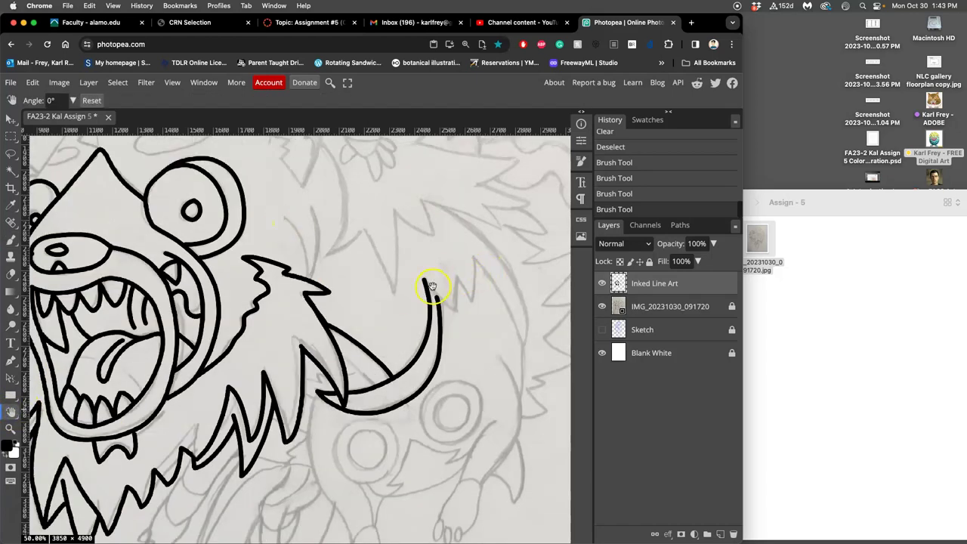
left_click(12, 241)
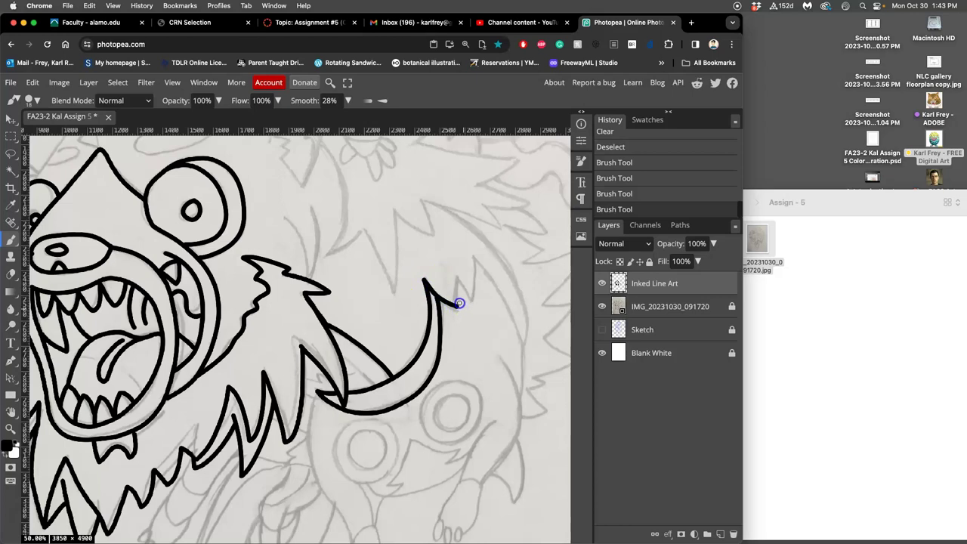
mouse_move(457, 297)
left_mouse_down()
mouse_move(454, 270)
mouse_move(473, 303)
mouse_move(471, 251)
mouse_move(522, 337)
mouse_move(517, 399)
left_mouse_up()
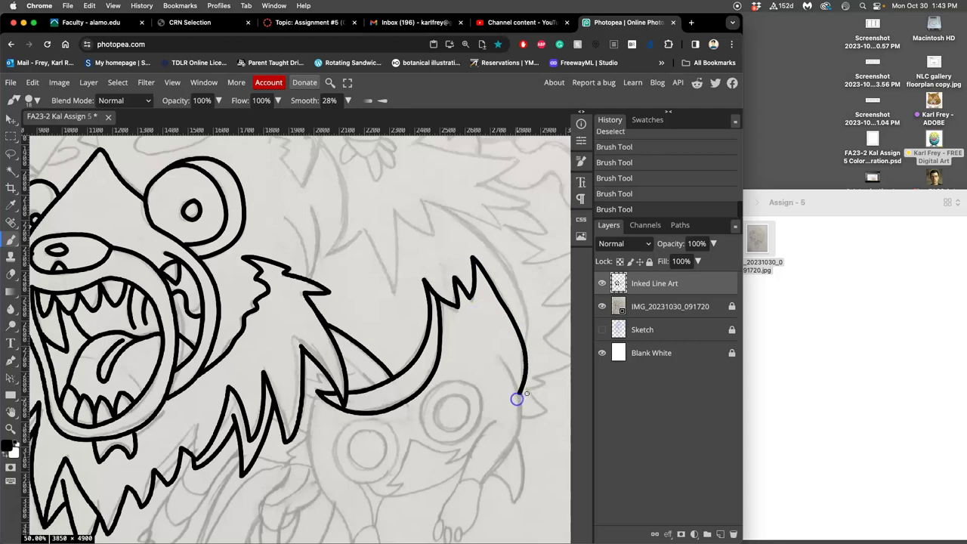
mouse_move(461, 264)
left_mouse_down()
mouse_move(455, 309)
mouse_move(470, 295)
mouse_move(451, 322)
mouse_move(475, 281)
left_mouse_up()
key("super+z")
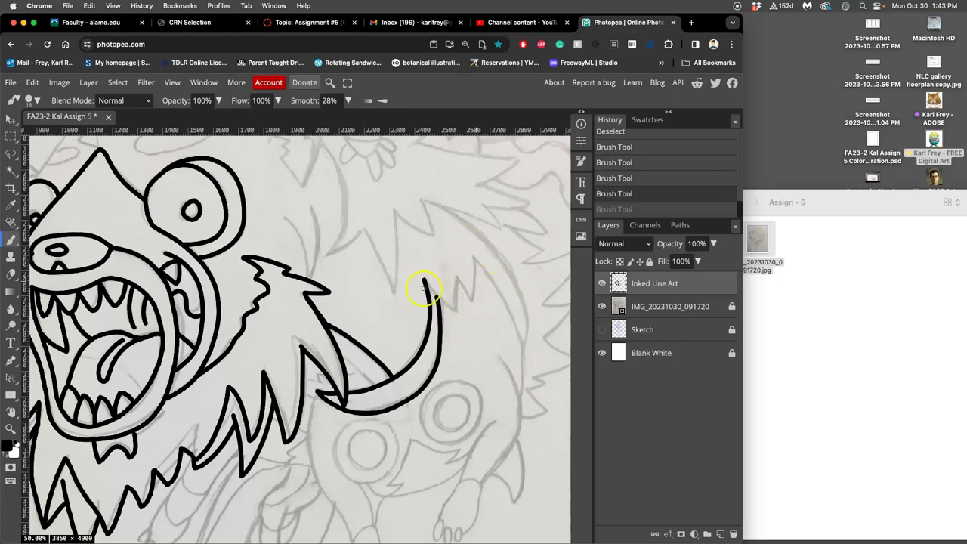
- Ink the zigzag fur and outer back curve from the body band's tip, plus the body's front contour down to the leg
mouse_move(424, 281)
left_mouse_down()
mouse_move(461, 310)
mouse_move(454, 275)
mouse_move(482, 301)
mouse_move(470, 254)
mouse_move(480, 263)
mouse_move(513, 319)
mouse_move(515, 389)
left_mouse_up()
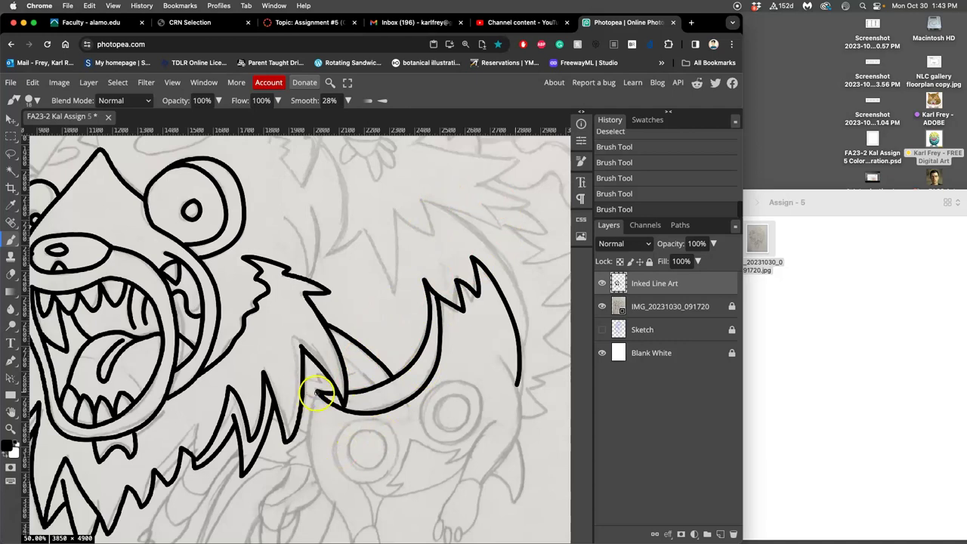
left_click(316, 394)
mouse_move(316, 395)
left_mouse_down()
mouse_move(312, 440)
mouse_move(325, 496)
left_mouse_up()
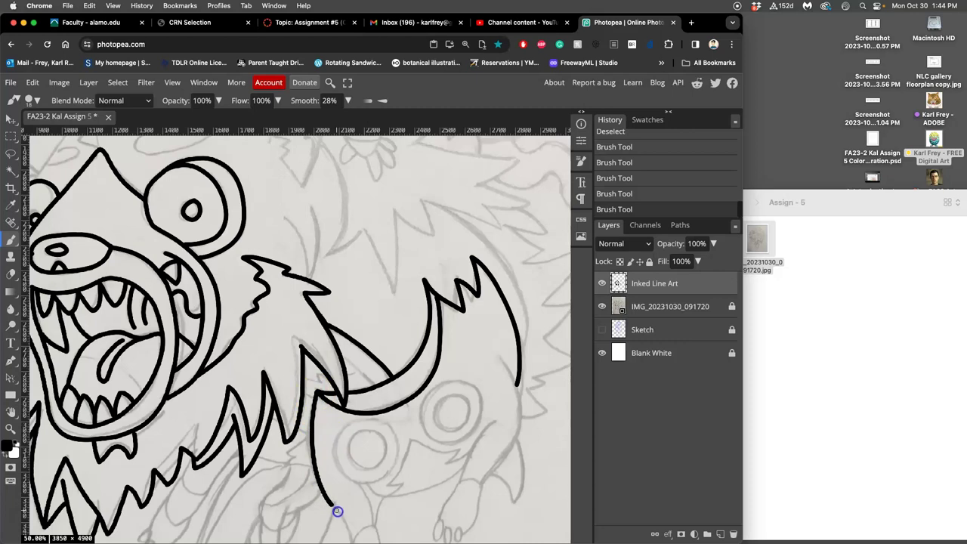
left_click_drag(338, 511, 354, 535)
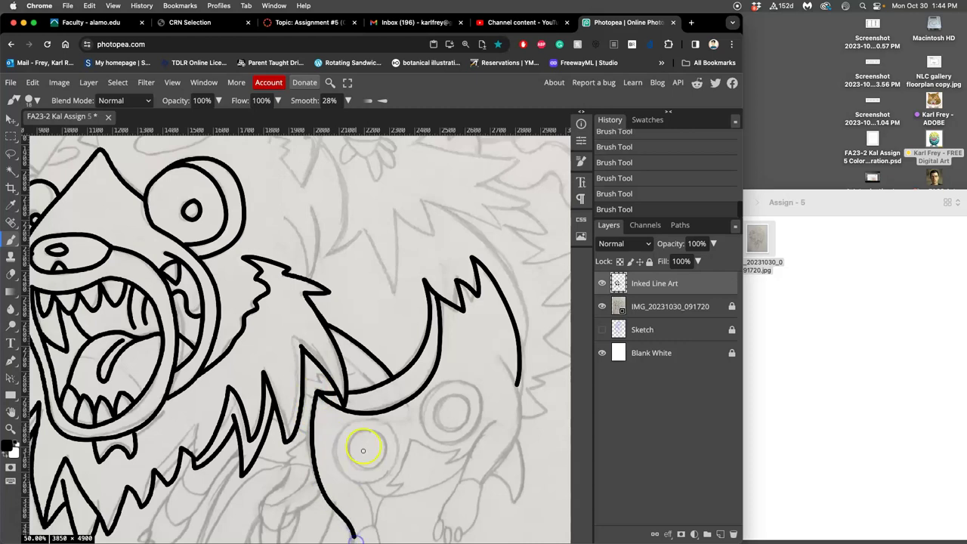
- Ink the short joining line between the mane spike and body, and the rounded upper limb beneath the lower mane tufts
left_click_drag(438, 389, 485, 288)
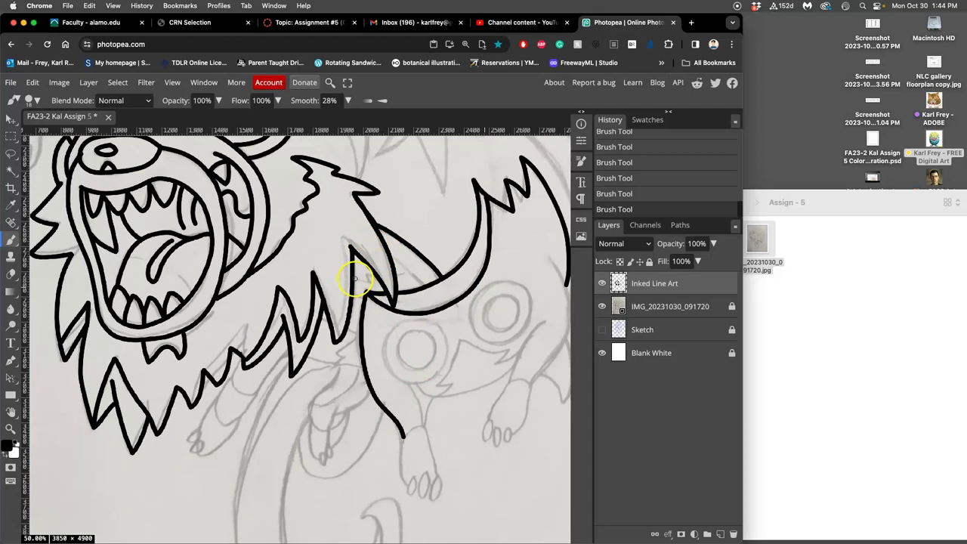
left_click_drag(355, 276, 354, 277)
mouse_move(386, 332)
left_mouse_down()
mouse_move(390, 305)
mouse_move(376, 293)
mouse_move(389, 301)
left_mouse_up()
left_click_drag(428, 306, 425, 312)
mouse_move(240, 362)
left_mouse_down()
mouse_move(239, 396)
mouse_move(254, 399)
mouse_move(281, 354)
left_mouse_up()
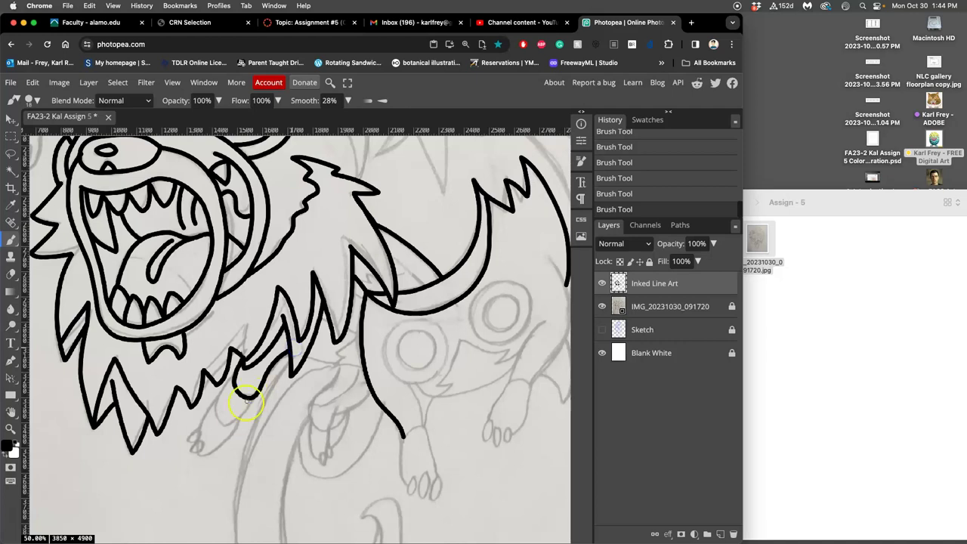
- Lasso and clear the overlapping mane lines above the rounded limb in two passes, deselecting after each
scroll(235, 387, "up", 5)
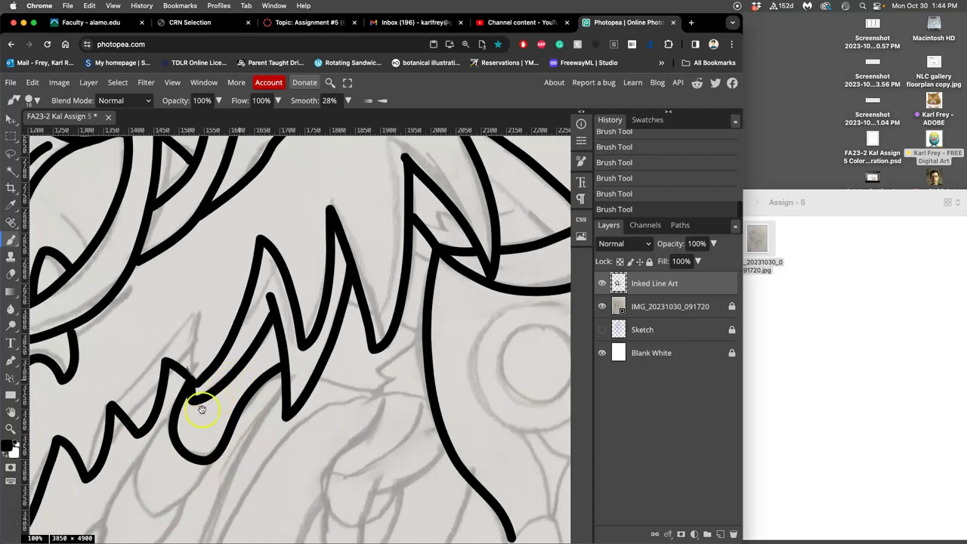
left_click_drag(205, 395, 249, 325)
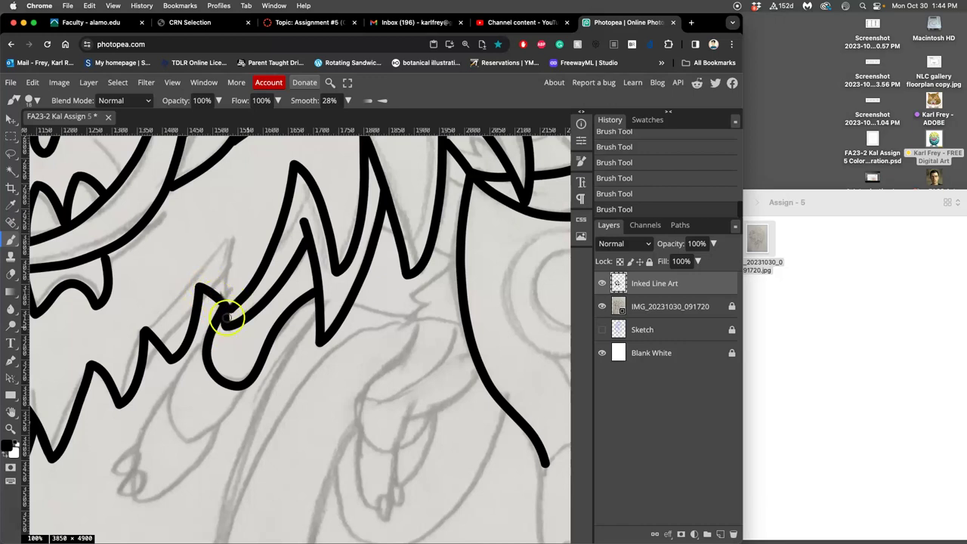
left_click(11, 155)
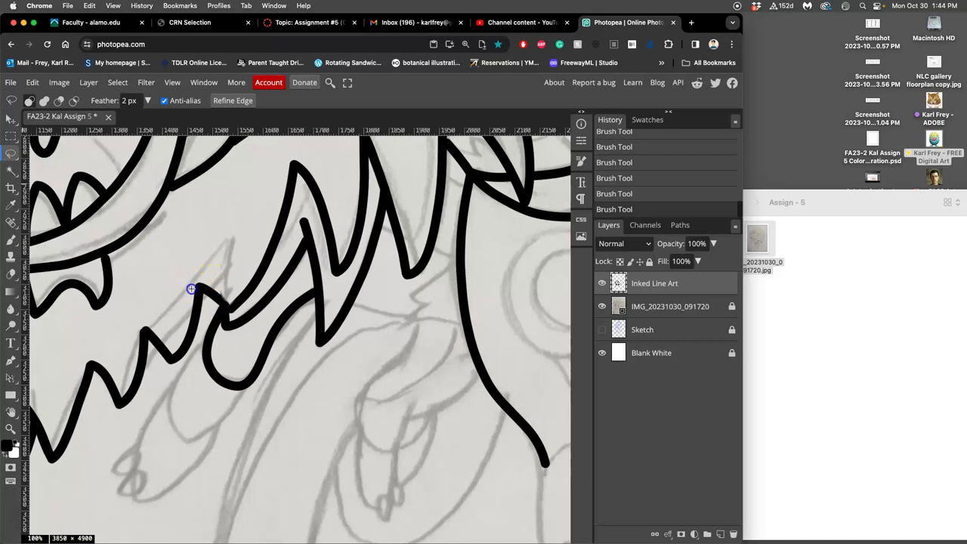
mouse_move(191, 289)
left_mouse_down()
mouse_move(226, 334)
mouse_move(255, 317)
mouse_move(273, 285)
mouse_move(236, 313)
mouse_move(227, 304)
mouse_move(233, 314)
mouse_move(208, 276)
mouse_move(185, 276)
mouse_move(221, 332)
mouse_move(230, 336)
mouse_move(235, 321)
mouse_move(244, 340)
mouse_move(271, 294)
left_mouse_up()
key("Delete")
key("ctrl+d")
key("Delete")
key("ctrl+d")
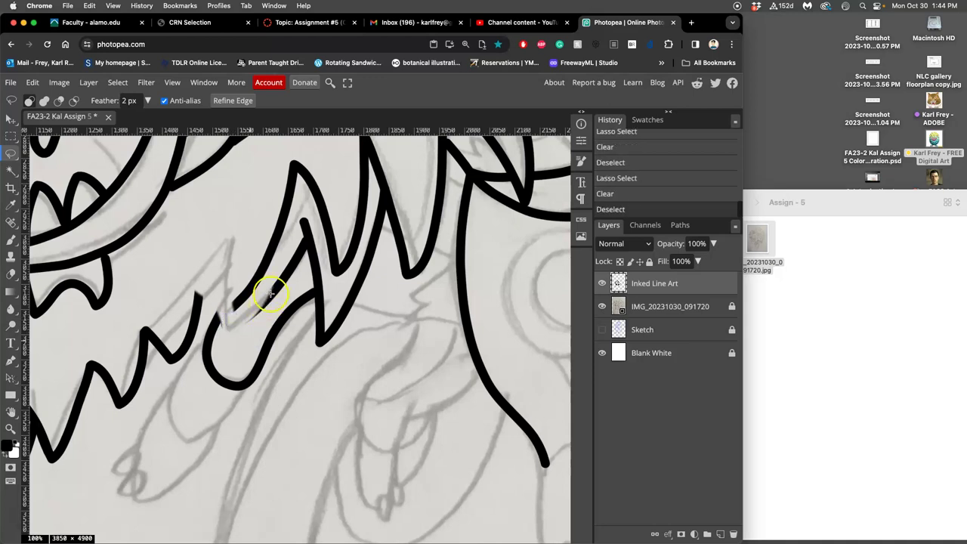
- Ink the mane tuft above the rounded limb up to the neighbouring spike, and extend that spike's inner line towards its tip
left_click(11, 238)
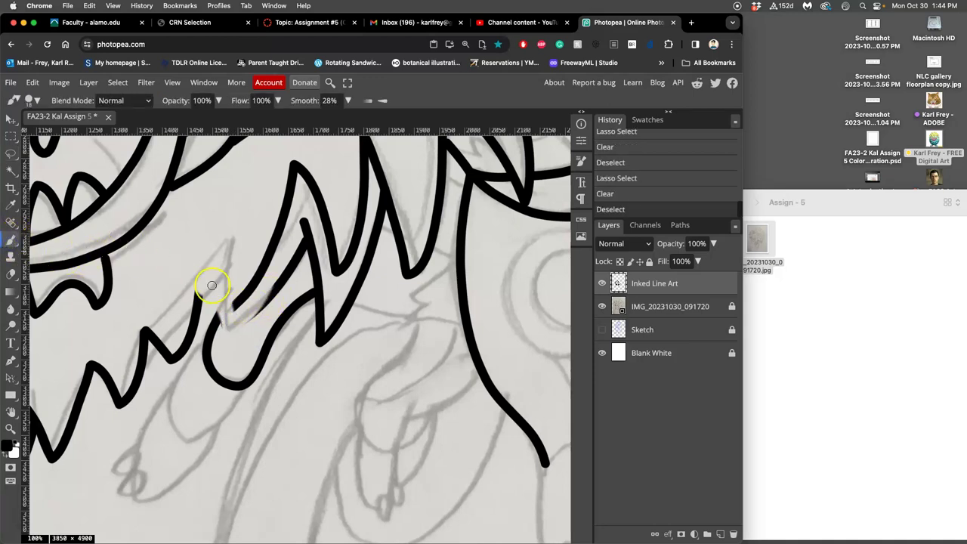
mouse_move(212, 286)
left_mouse_down()
mouse_move(199, 300)
mouse_move(198, 275)
mouse_move(228, 344)
mouse_move(270, 294)
mouse_move(305, 222)
left_mouse_up()
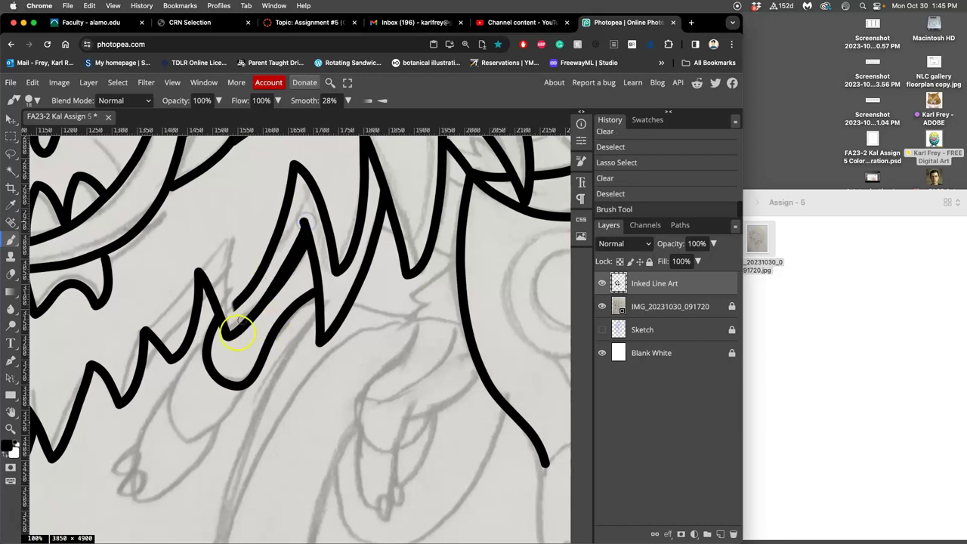
mouse_move(241, 295)
left_mouse_down()
mouse_move(274, 238)
mouse_move(272, 211)
mouse_move(302, 199)
mouse_move(290, 193)
mouse_move(301, 223)
mouse_move(296, 203)
left_mouse_up()
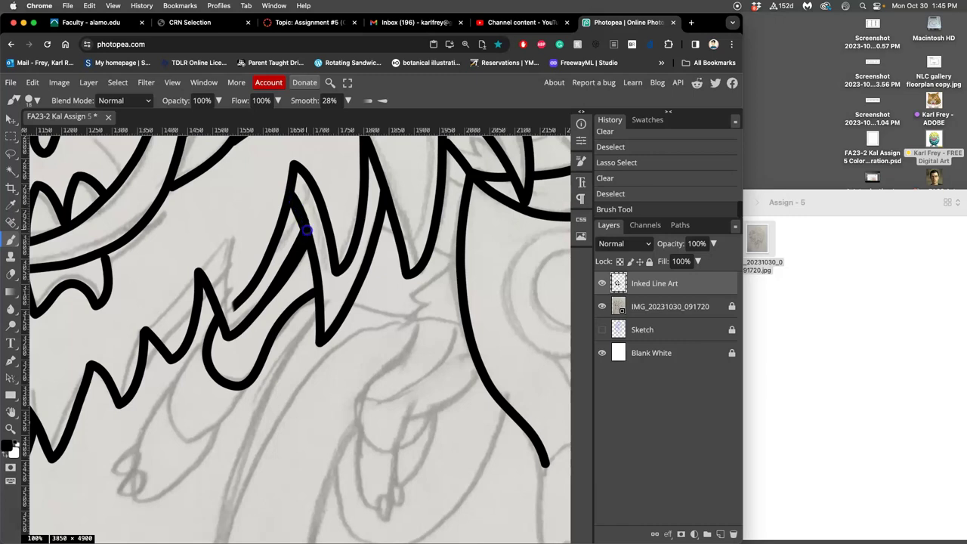
left_click_drag(308, 237, 307, 234)
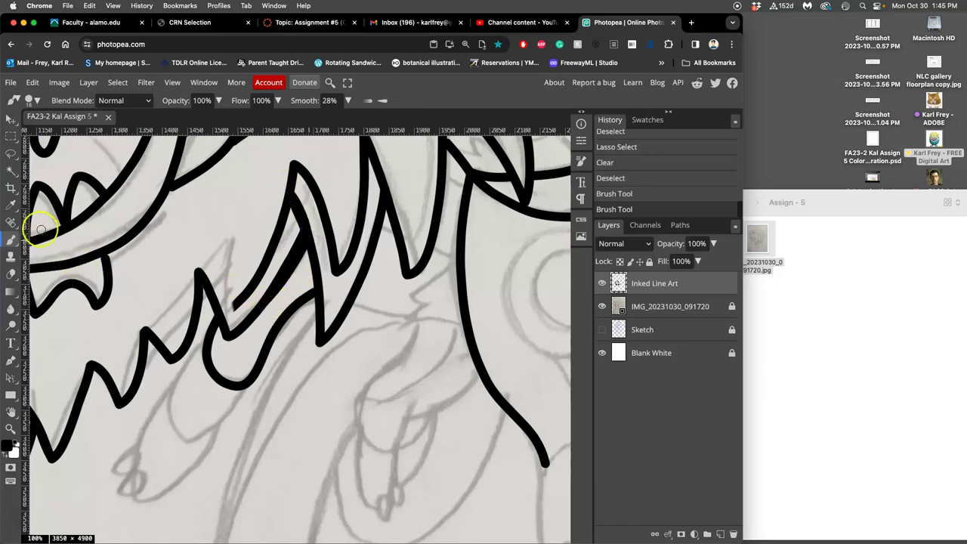
- Lasso and clear the superfluous outer line beside the newly inked mane spike, leaving nothing selected
left_click(10, 154)
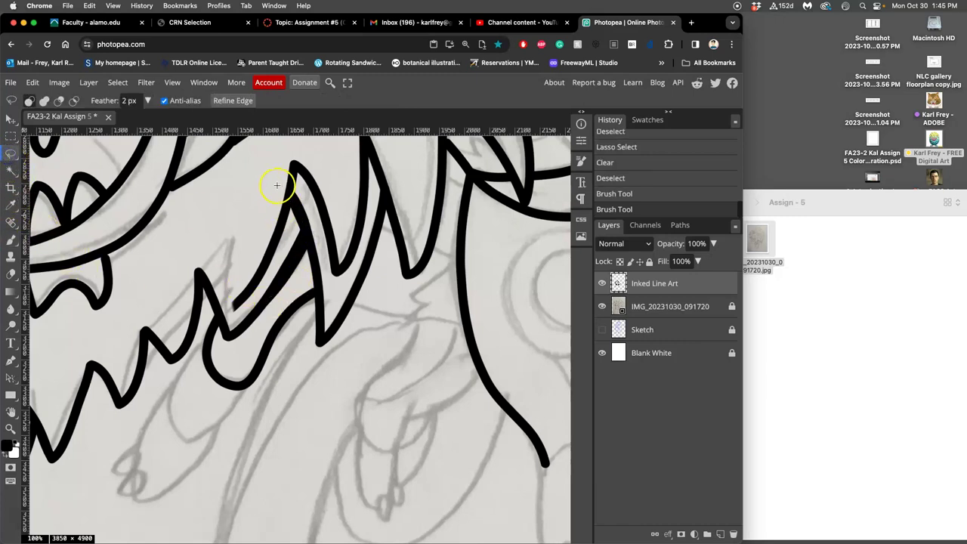
mouse_move(292, 221)
left_mouse_down()
mouse_move(262, 293)
mouse_move(237, 316)
mouse_move(225, 299)
mouse_move(259, 219)
left_mouse_up()
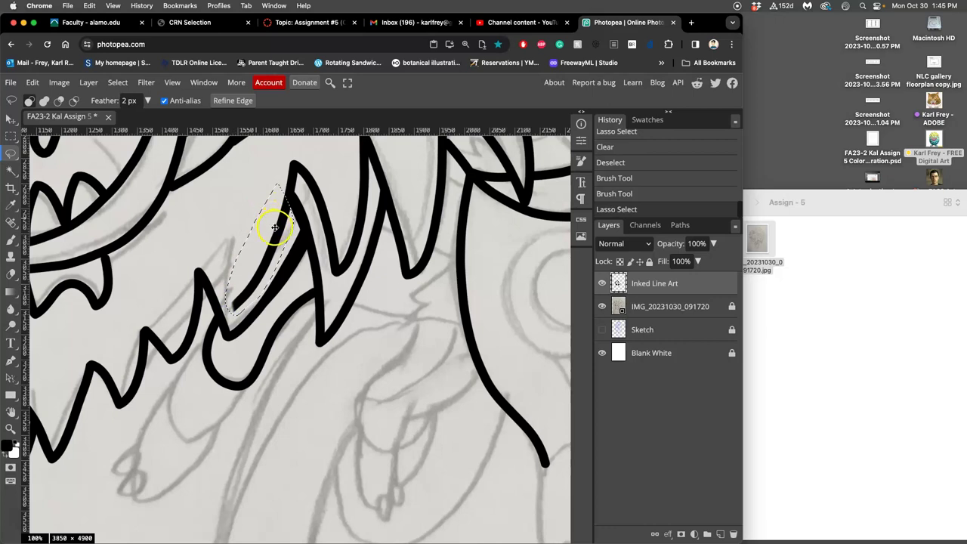
key("Delete")
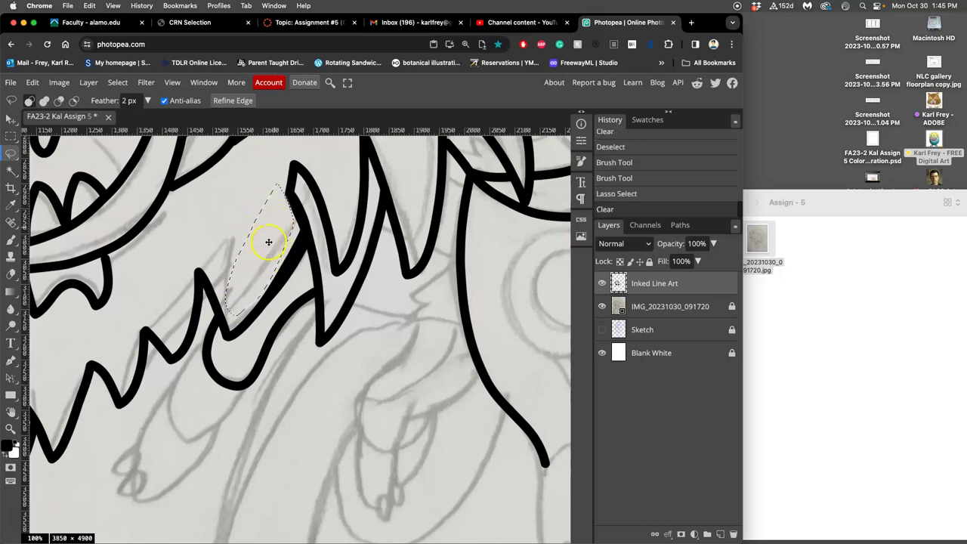
left_click(337, 204)
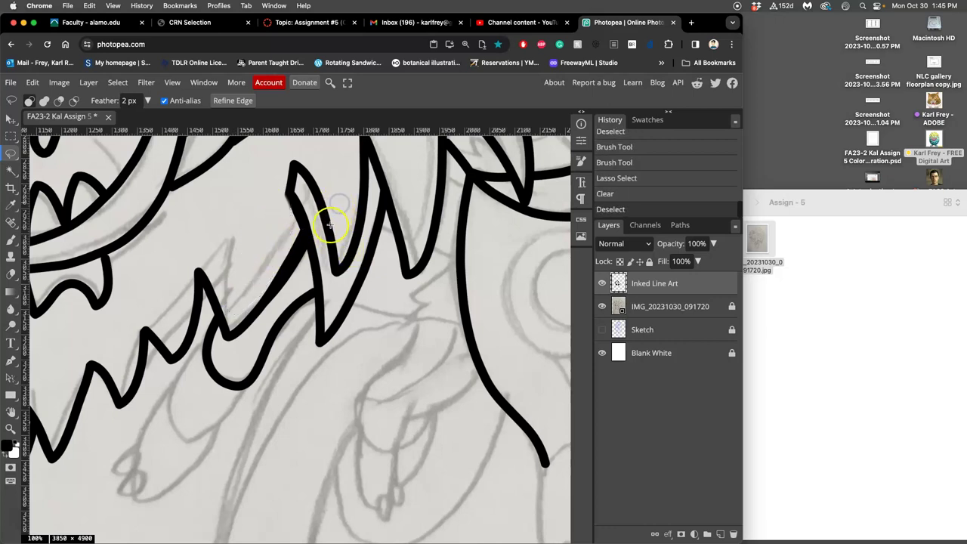
- Set the lasso feather to 0 px, trim the rough outer edge of the mane spike, and deselect
left_click(128, 100)
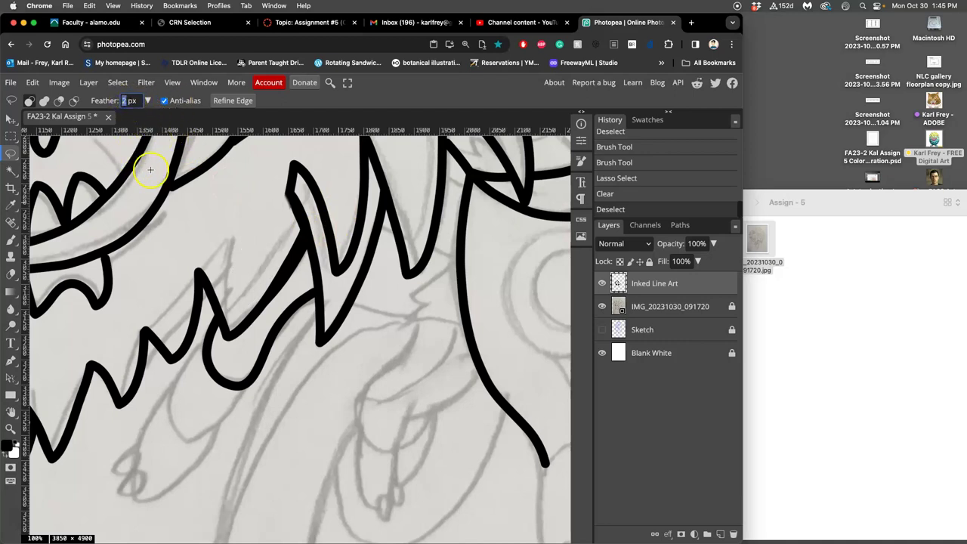
type("0")
left_click(221, 201)
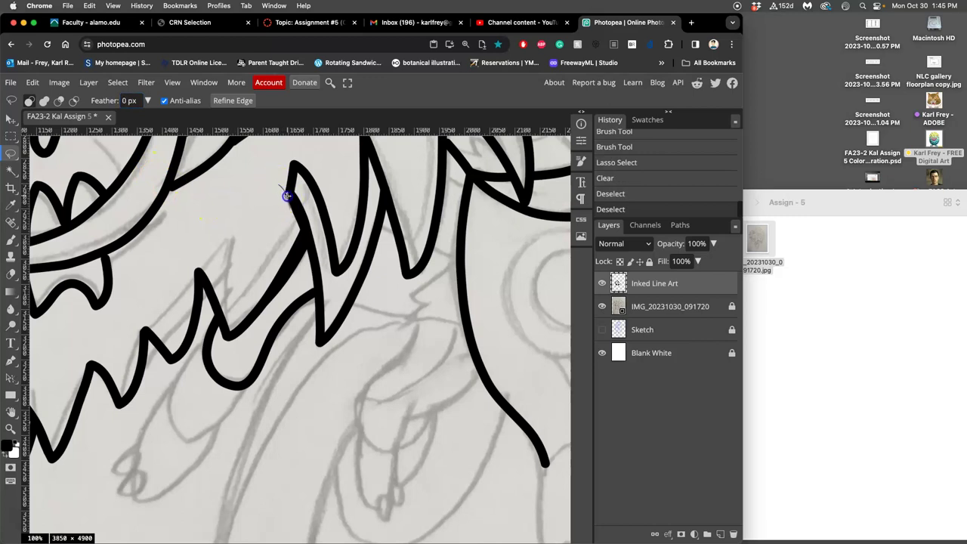
mouse_move(290, 204)
left_mouse_down()
mouse_move(272, 253)
mouse_move(257, 255)
mouse_move(247, 241)
mouse_move(257, 198)
left_mouse_up()
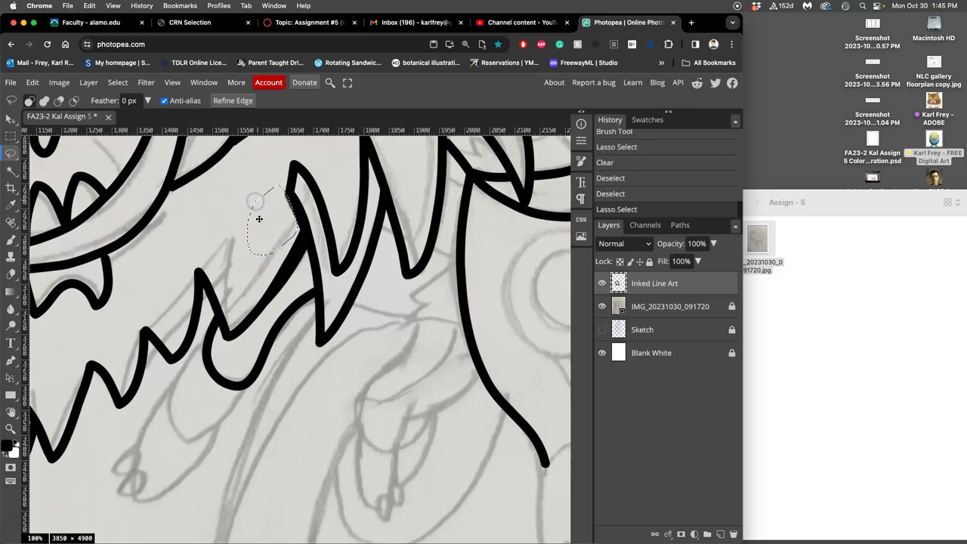
key("Delete")
left_click(246, 188)
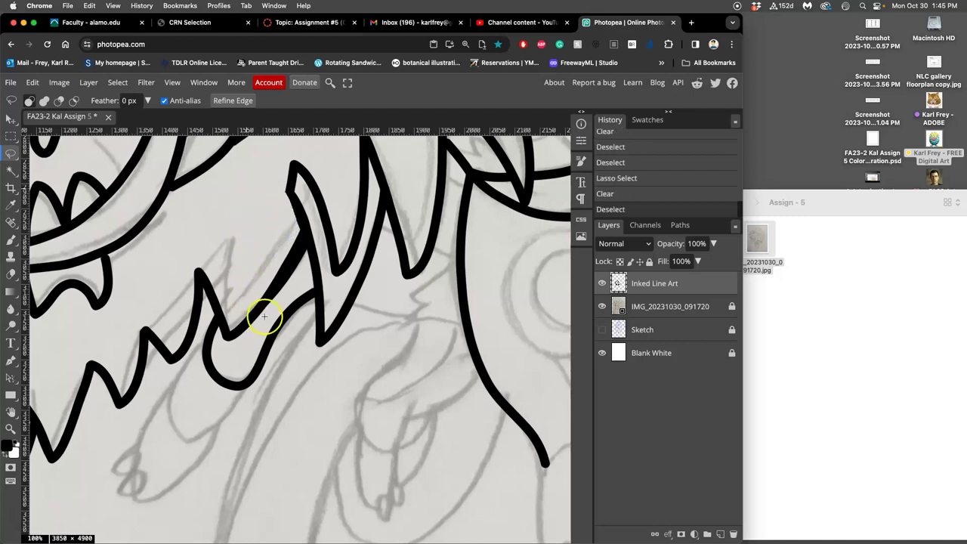
- Lasso a narrow strip along the mane spike's outer edge, clear the remaining excess ink, and deselect
left_click_drag(273, 312, 296, 361)
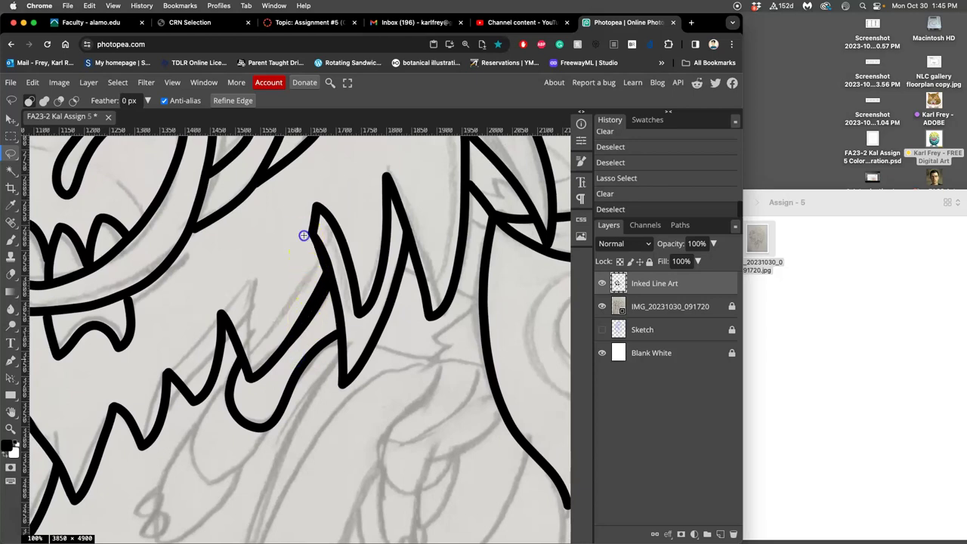
left_click_drag(304, 235, 321, 269)
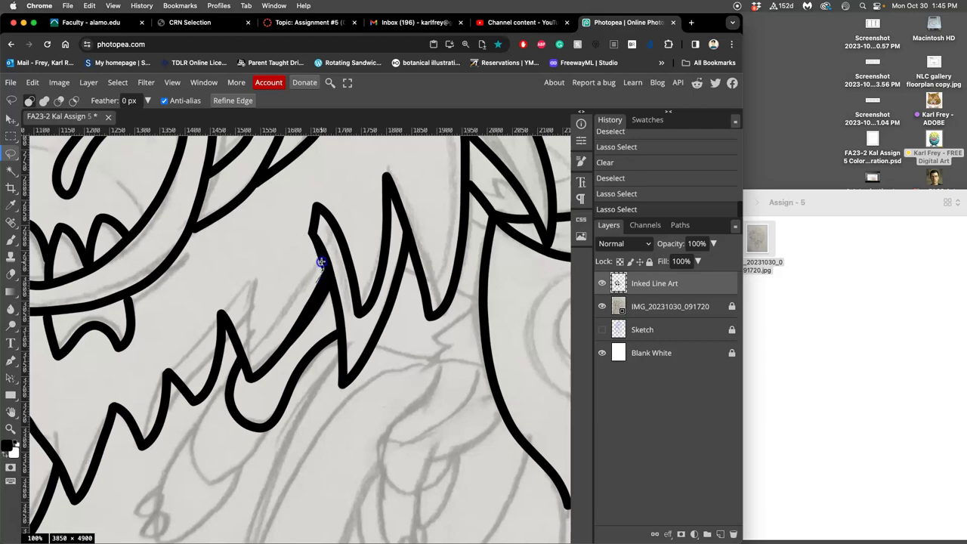
left_click_drag(306, 236, 309, 272)
key("Delete")
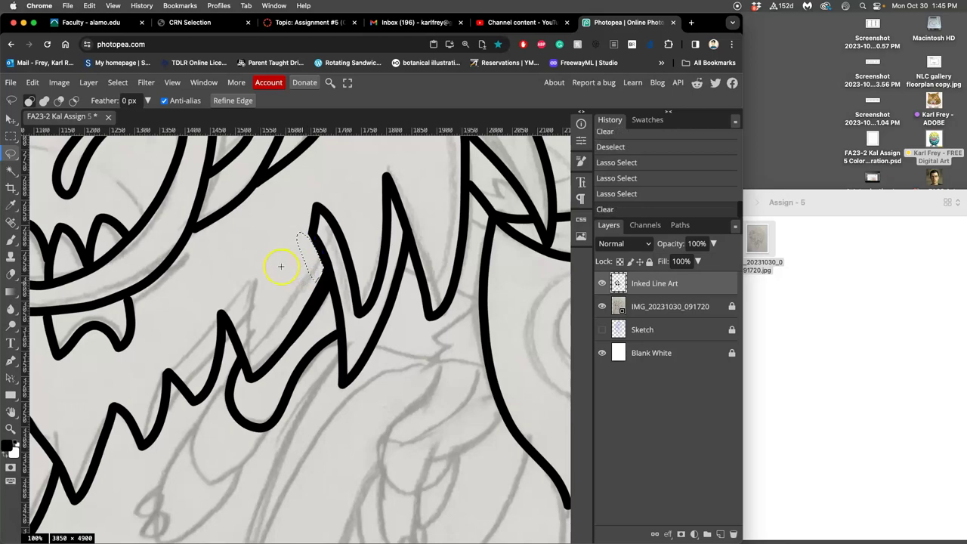
key("super+d")
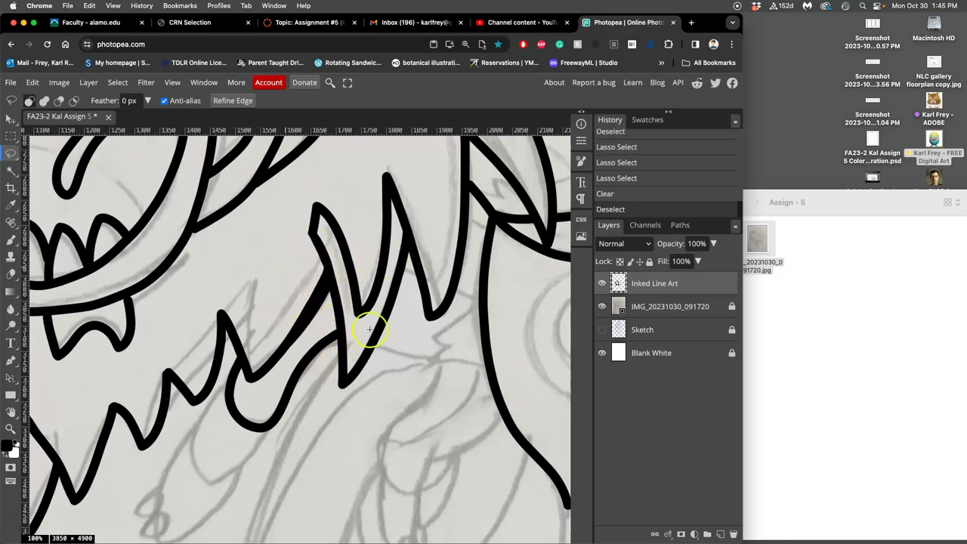
- Touch up the line at the mouth's outer edge with the brush, and ink the rising side of the mane spike nearest the body
left_click_drag(352, 368, 377, 287)
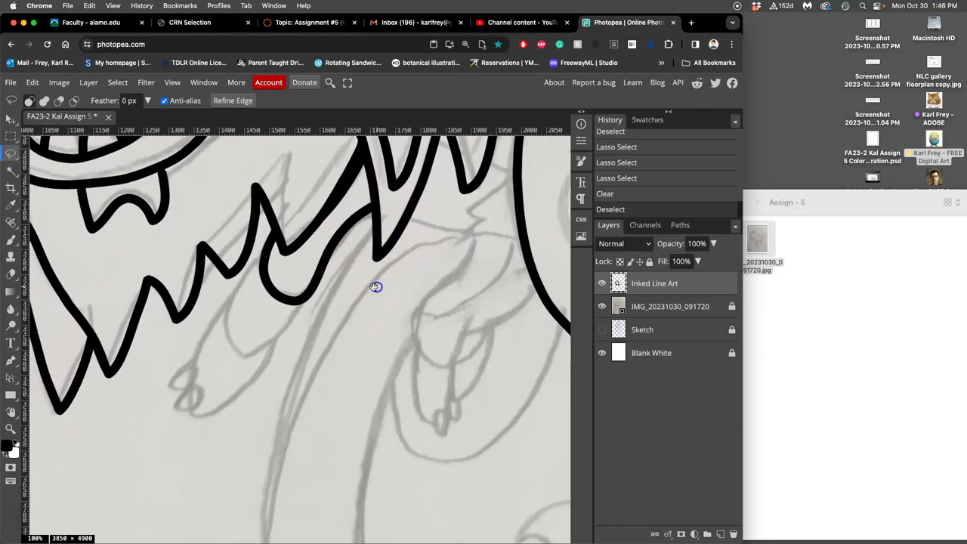
left_click_drag(313, 336, 284, 352)
scroll(299, 338, "down", 5)
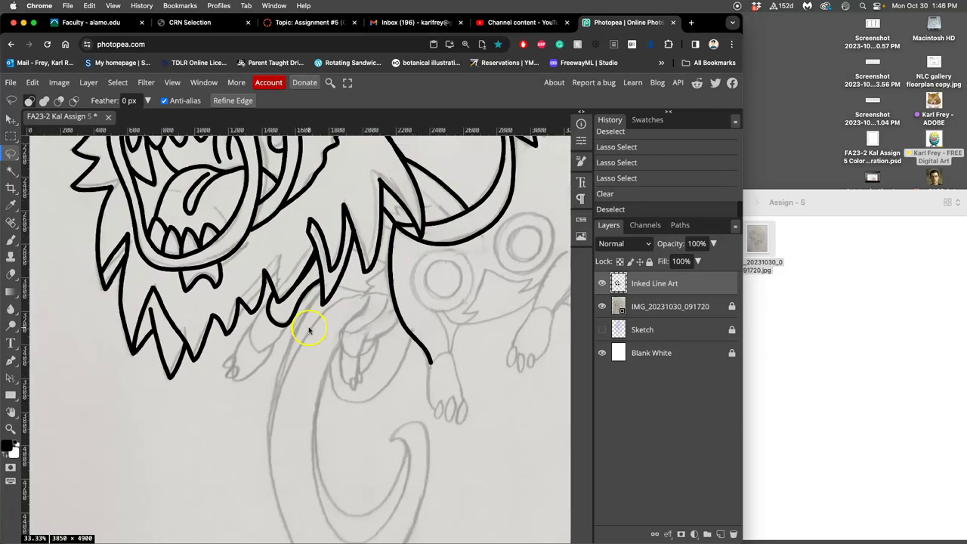
mouse_move(371, 276)
left_mouse_down()
mouse_move(362, 347)
mouse_move(324, 355)
left_mouse_up()
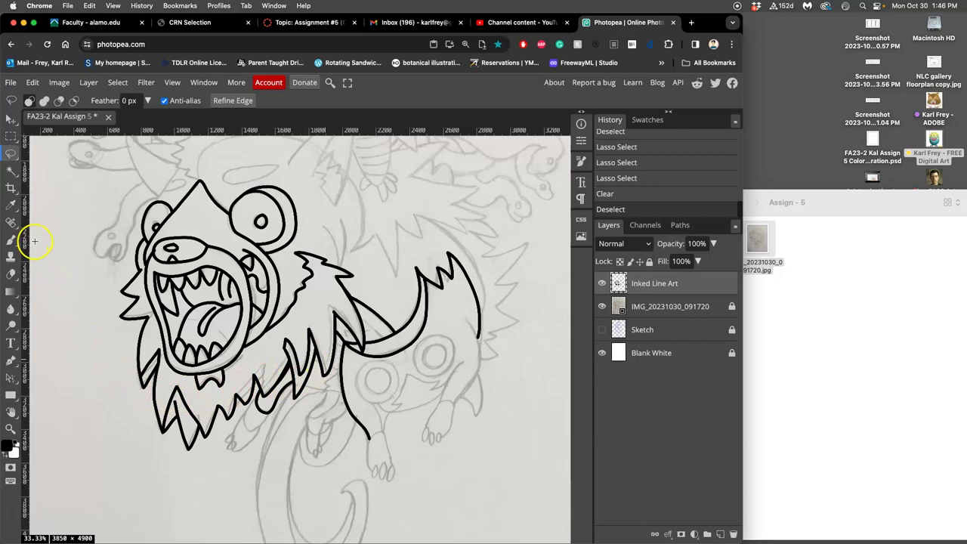
left_click(11, 239)
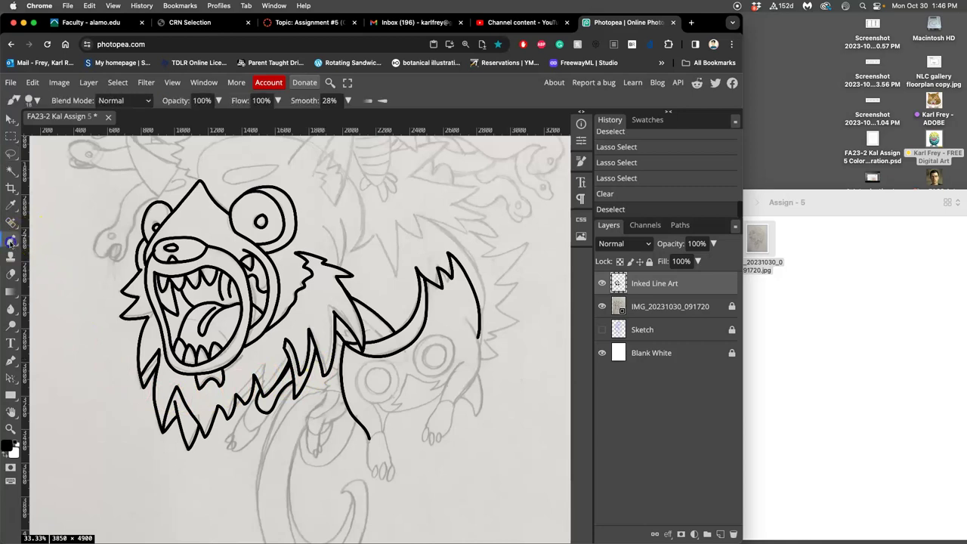
left_click(159, 306)
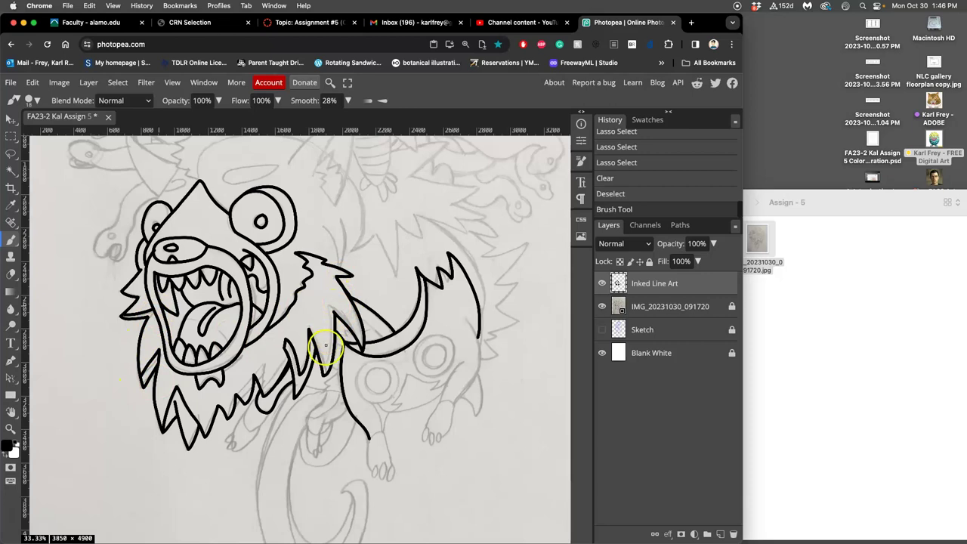
left_click_drag(323, 368, 323, 368)
left_click_drag(328, 298, 328, 299)
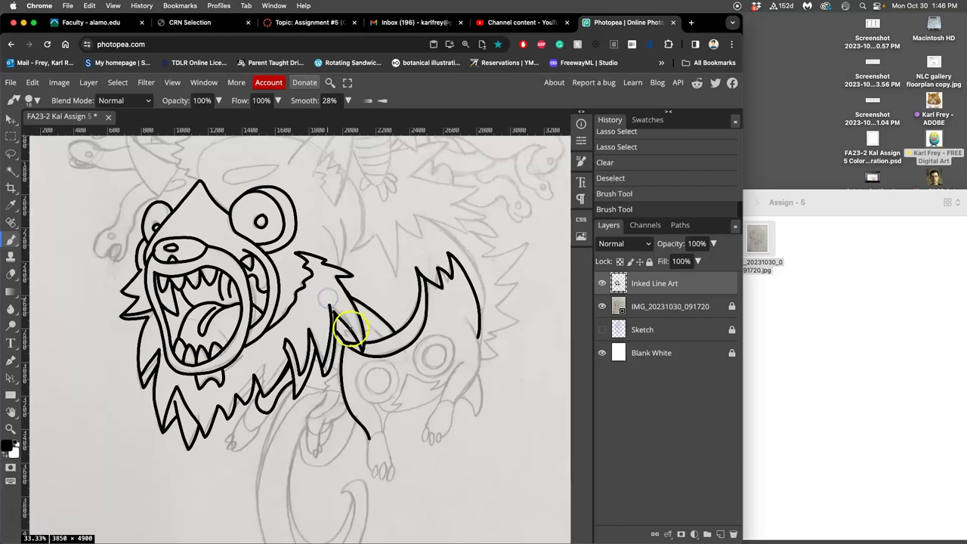
- Ink the upper edge of the mane spike from its tip down to the body band, redoing the first attempt
key("super+plus")
key("super+equal")
scroll(384, 330, "right", 3)
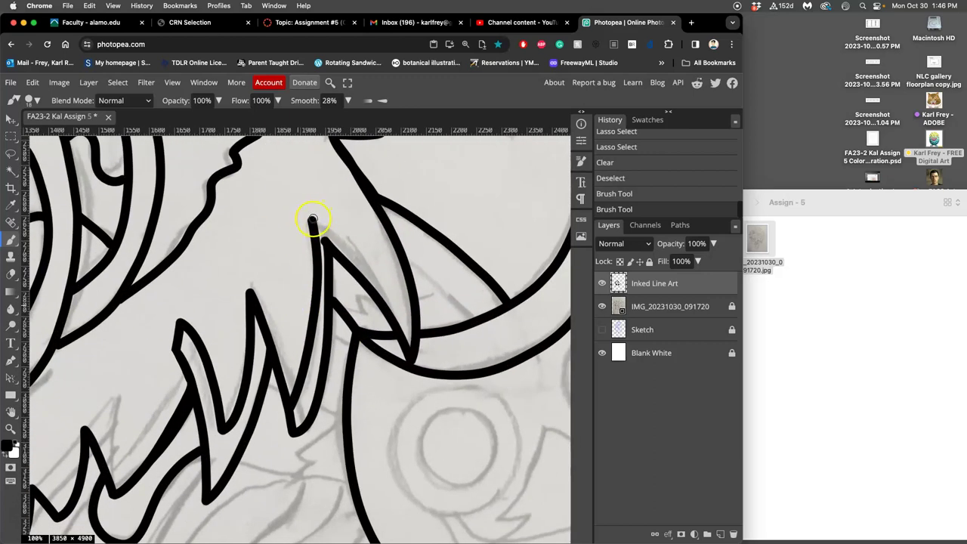
mouse_move(320, 223)
left_mouse_down()
mouse_move(359, 259)
mouse_move(397, 336)
left_mouse_up()
key("super+z")
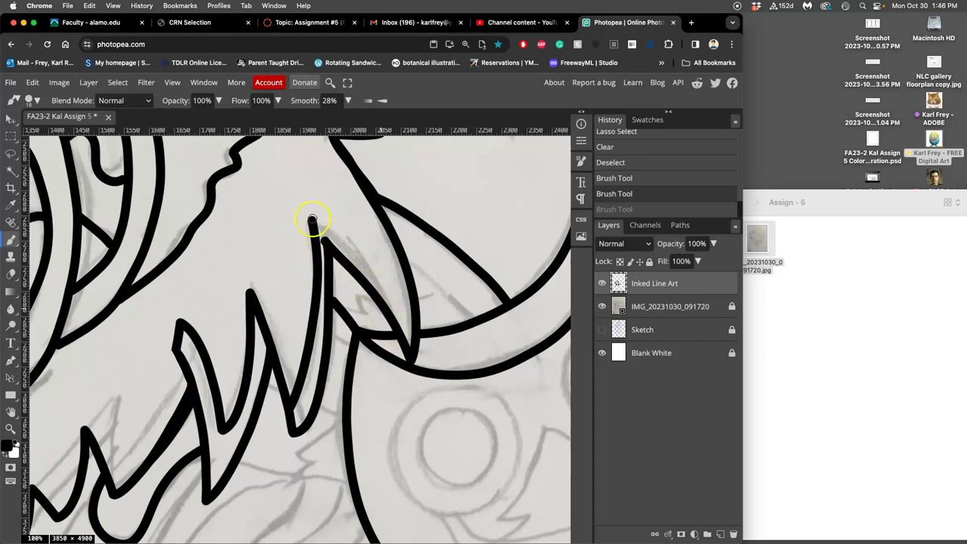
mouse_move(311, 219)
left_mouse_down()
mouse_move(359, 253)
mouse_move(395, 323)
left_mouse_up()
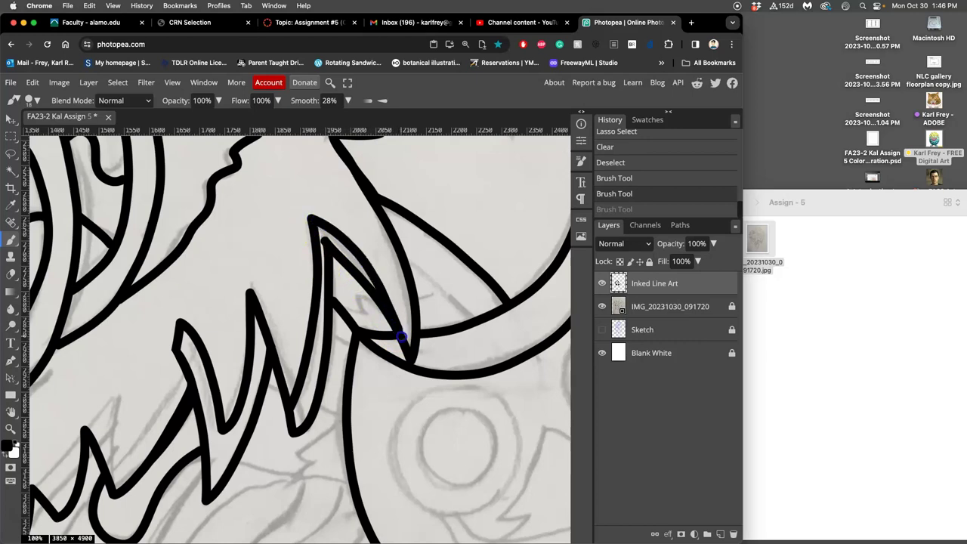
left_click_drag(409, 355, 410, 357)
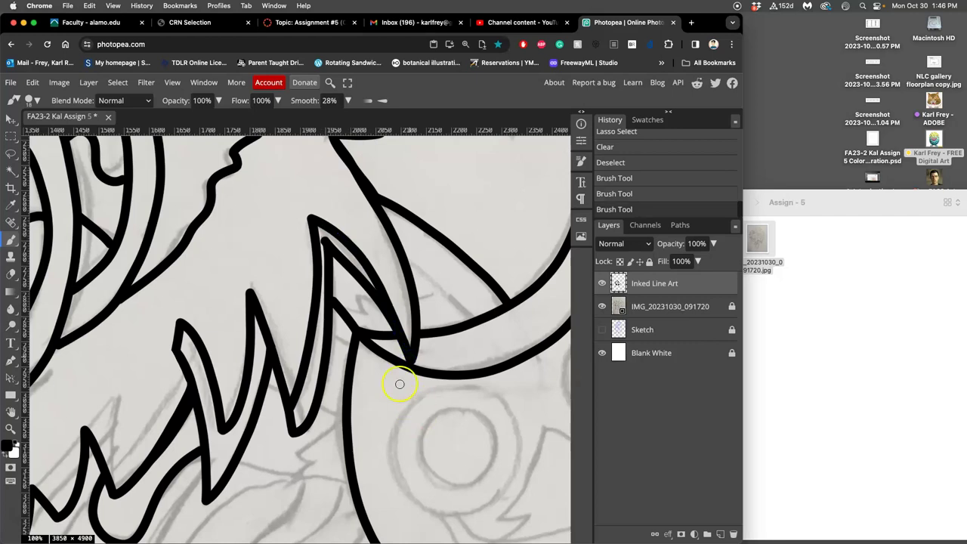
- Ink the jagged fur contour behind the large eye, including its upper tip and the lower tuft above the mane
key("super+minus")
key("super+minus")
key("super+minus")
scroll(402, 358, "down", 1)
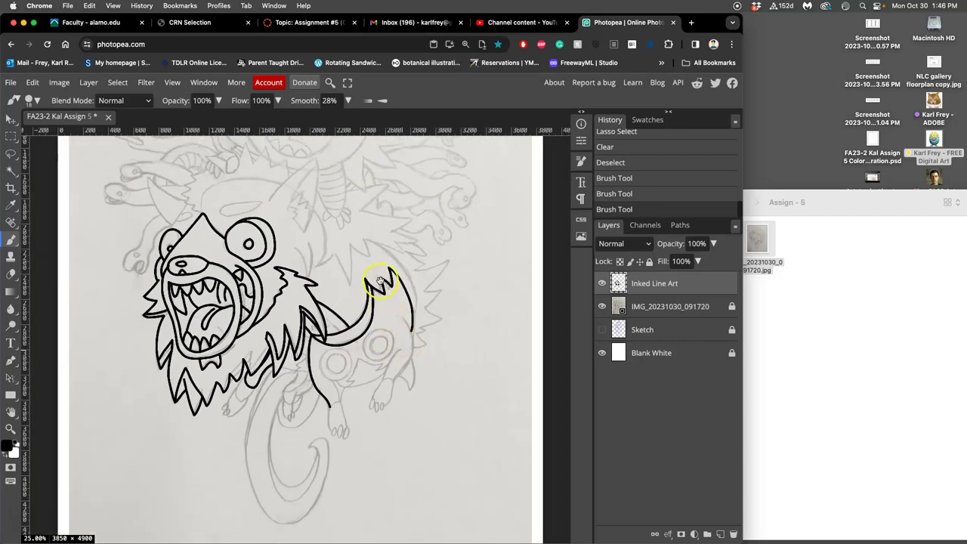
scroll(379, 281, "up", 3)
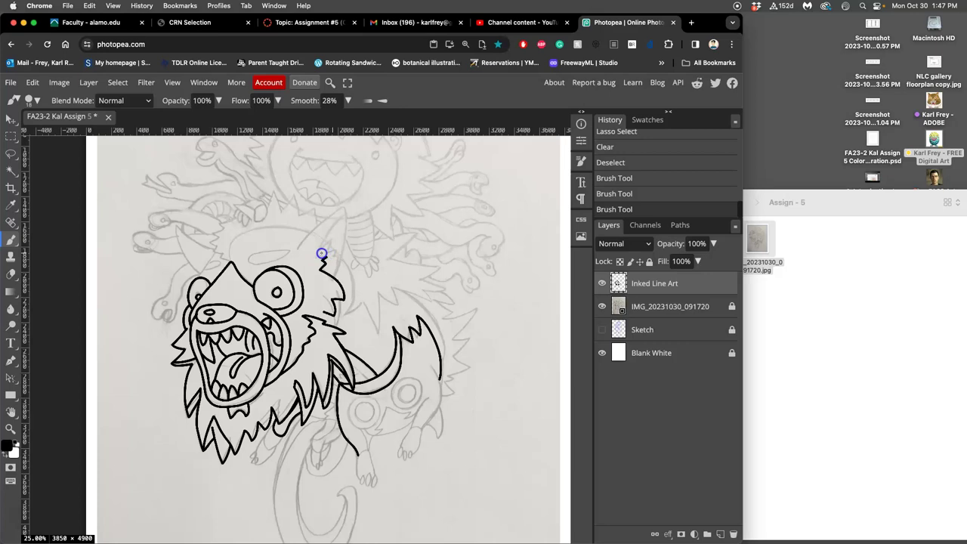
left_click_drag(318, 253, 313, 256)
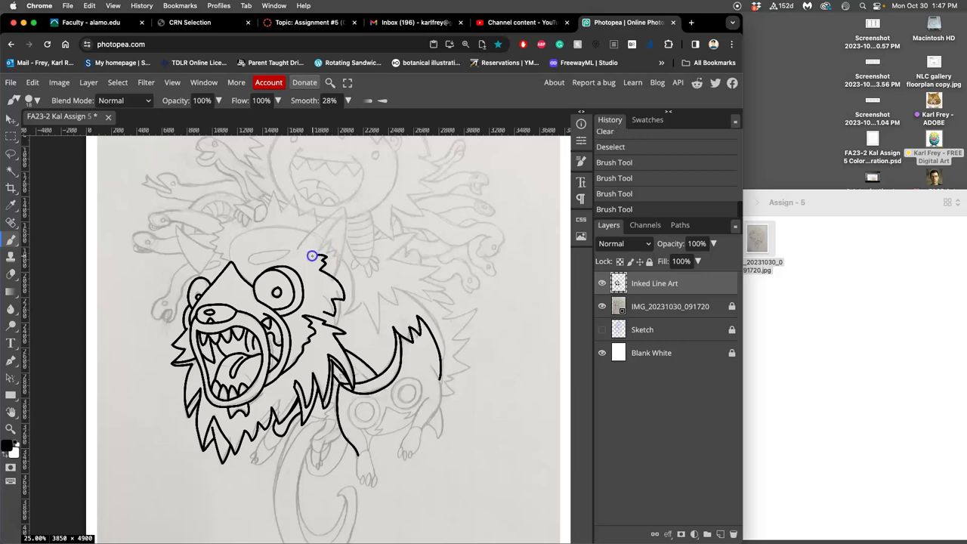
left_click_drag(334, 327, 337, 306)
- Save the document and move its PSD file from the desktop into the Assign - 5 folder
key("cmd+s")
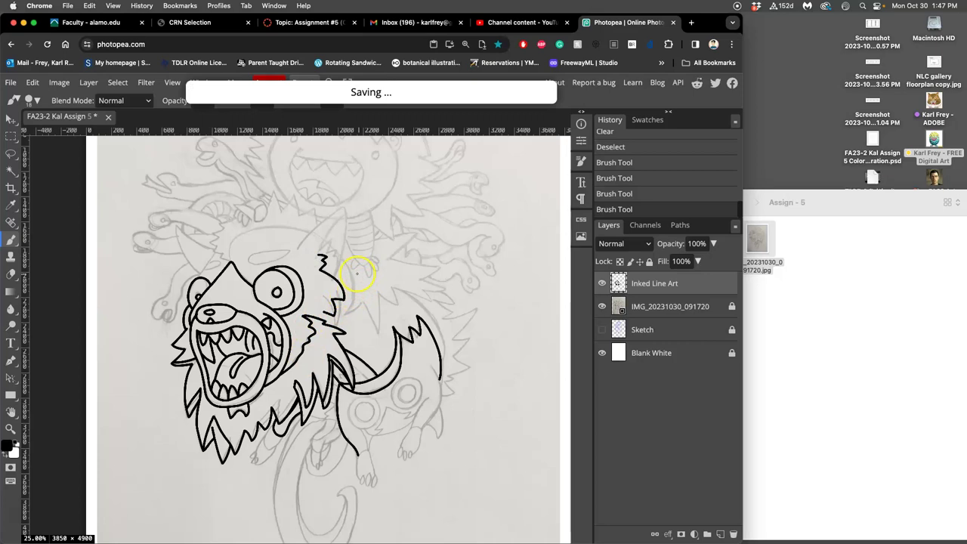
left_click_drag(829, 204, 561, 321)
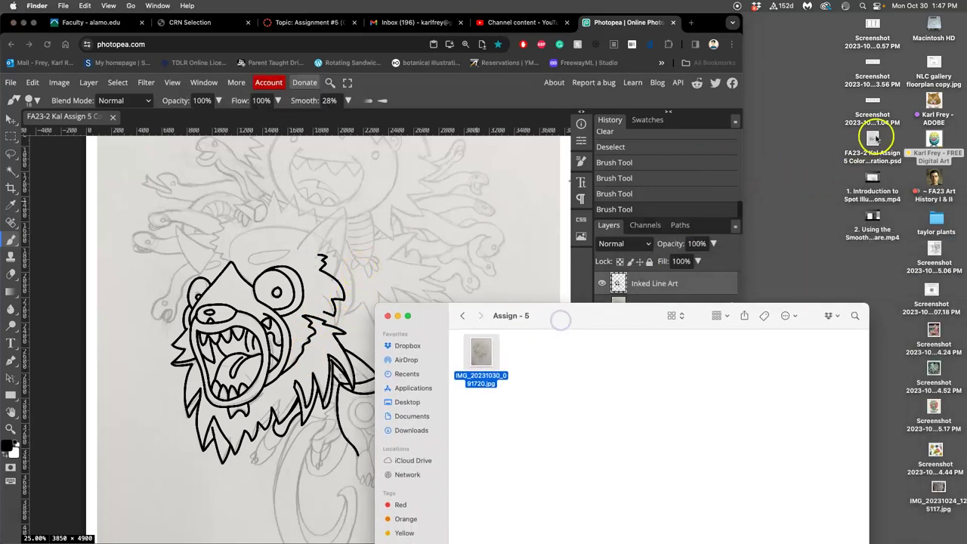
left_click(874, 139)
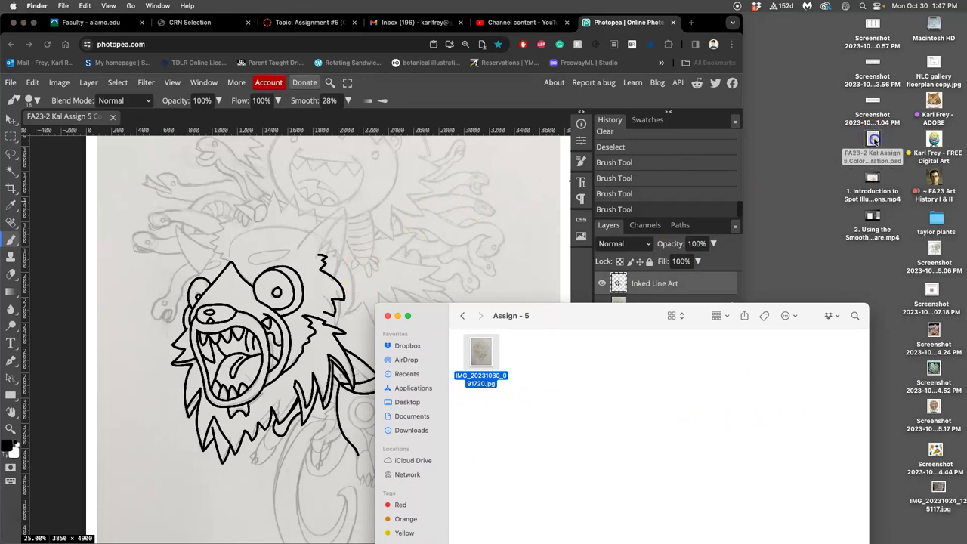
left_click(874, 139)
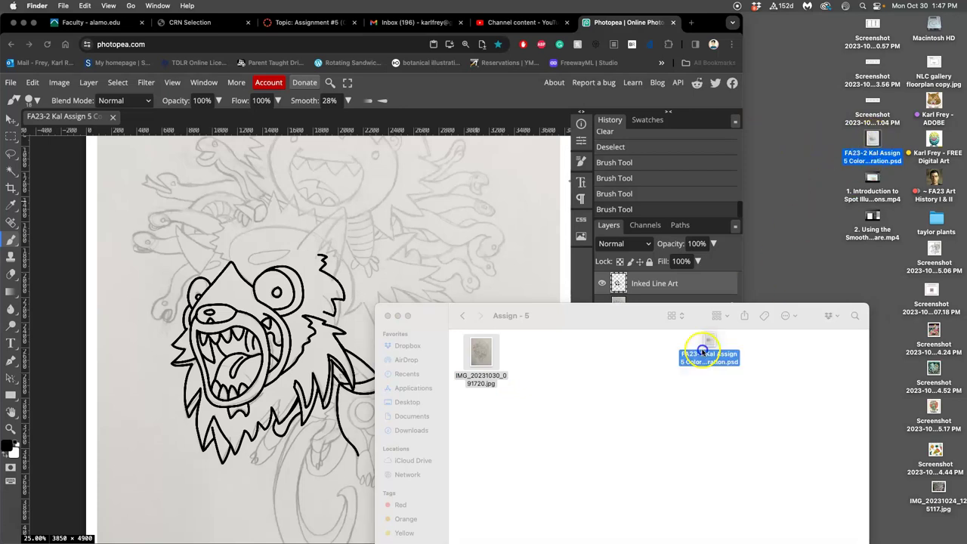
left_click_drag(703, 352, 555, 361)
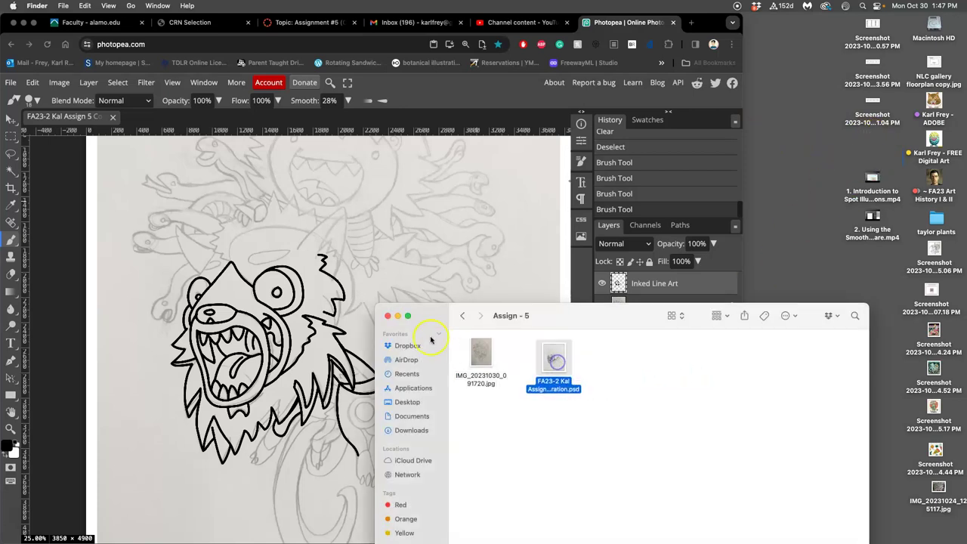
- Close the document in Photopea and reopen the saved PSD from the Assign - 5 folder
left_click(57, 154)
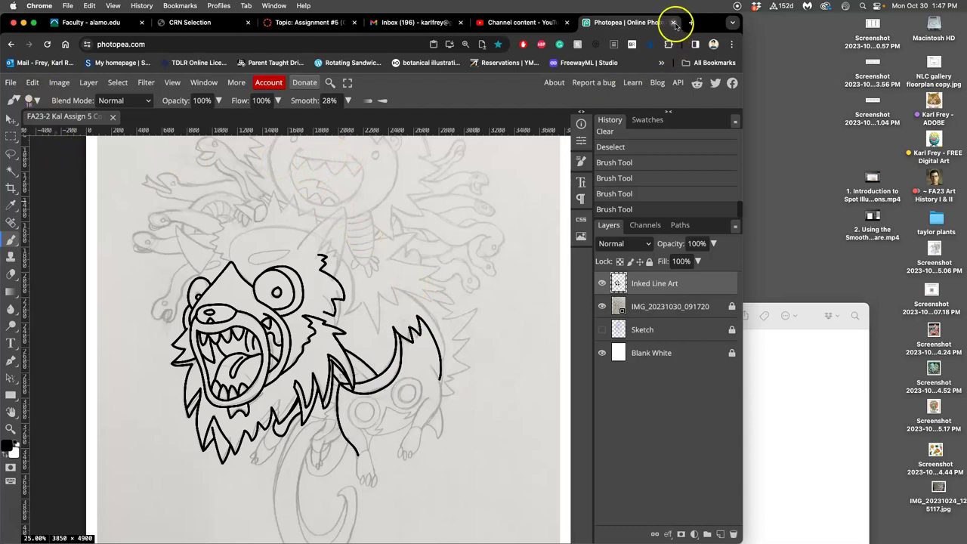
left_click(114, 117)
left_click(784, 432)
left_click_drag(558, 361, 329, 323)
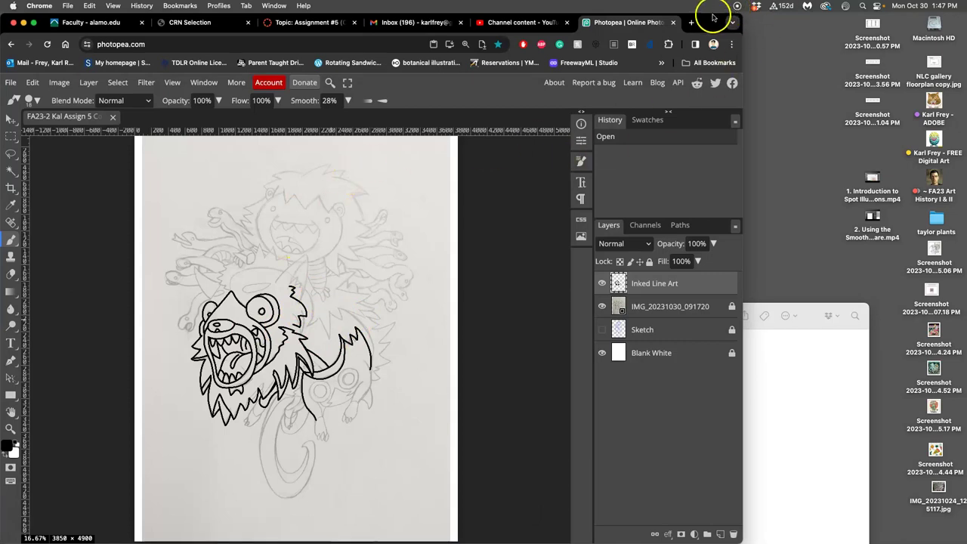
- Lower the browser window and close the Gmail inbox, CRN Selection and Faculty tabs
left_click_drag(713, 16, 713, 46)
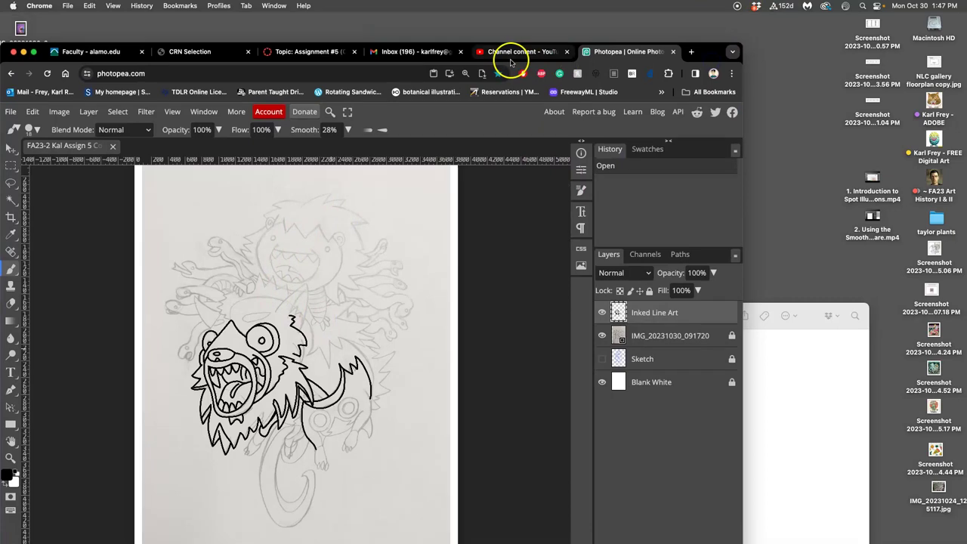
left_click(461, 53)
left_click(248, 52)
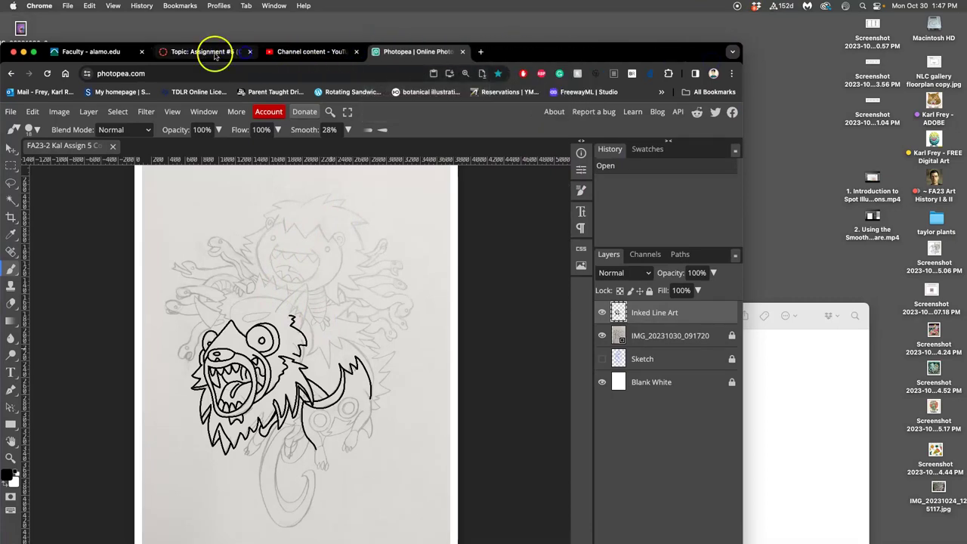
left_click(142, 51)
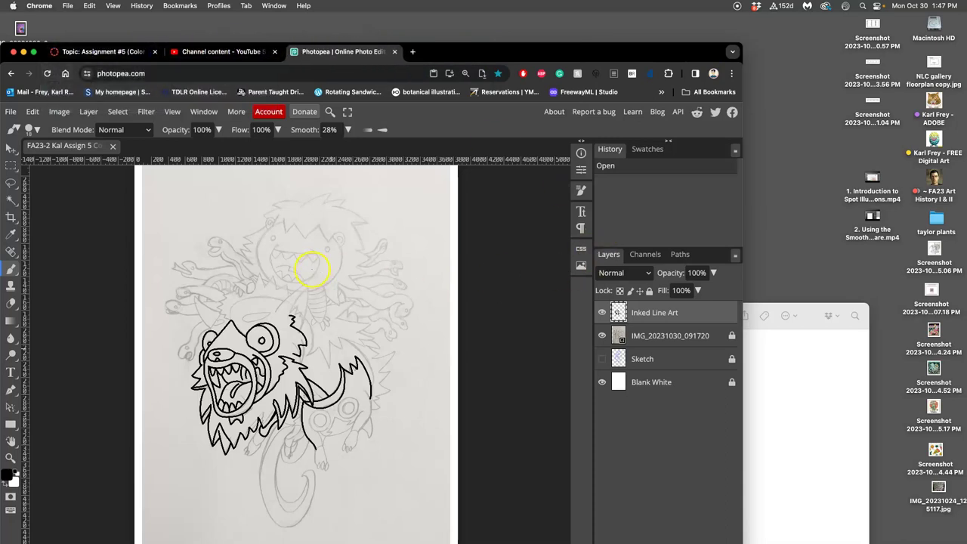
- Ink the near ear's outer outline and inner edge over the sketch, from the forehead around the tip to the fur contour
mouse_move(13, 235)
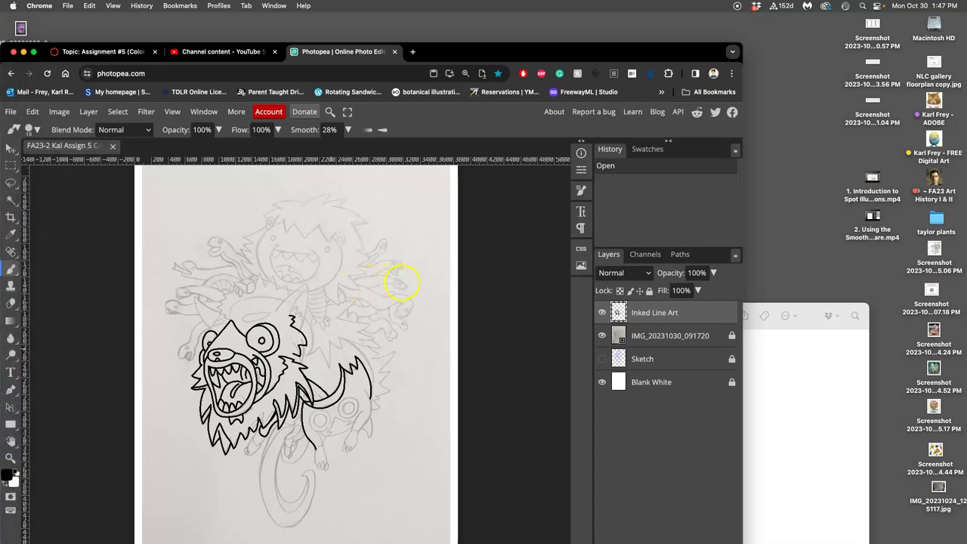
key("super+equal")
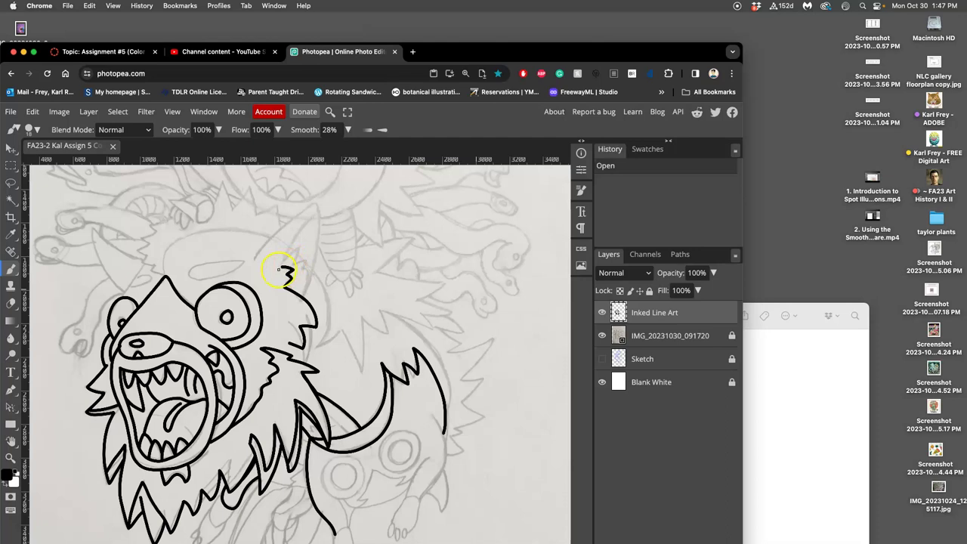
left_click_drag(284, 257, 322, 208)
mouse_move(254, 258)
left_mouse_down()
mouse_move(321, 201)
mouse_move(300, 303)
left_mouse_up()
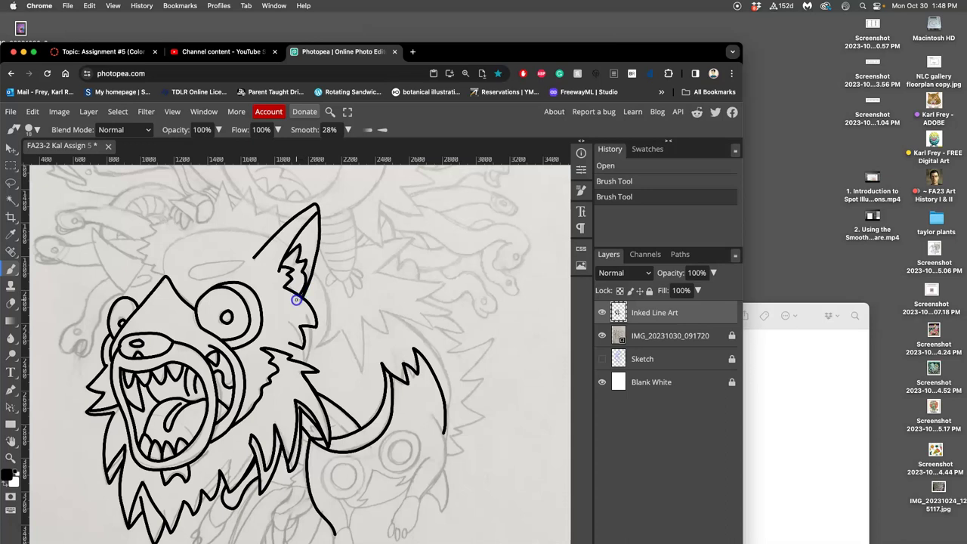
- Fill in the line junction at the near ear's base and touch up where the inner line meets the tip
left_click(296, 300)
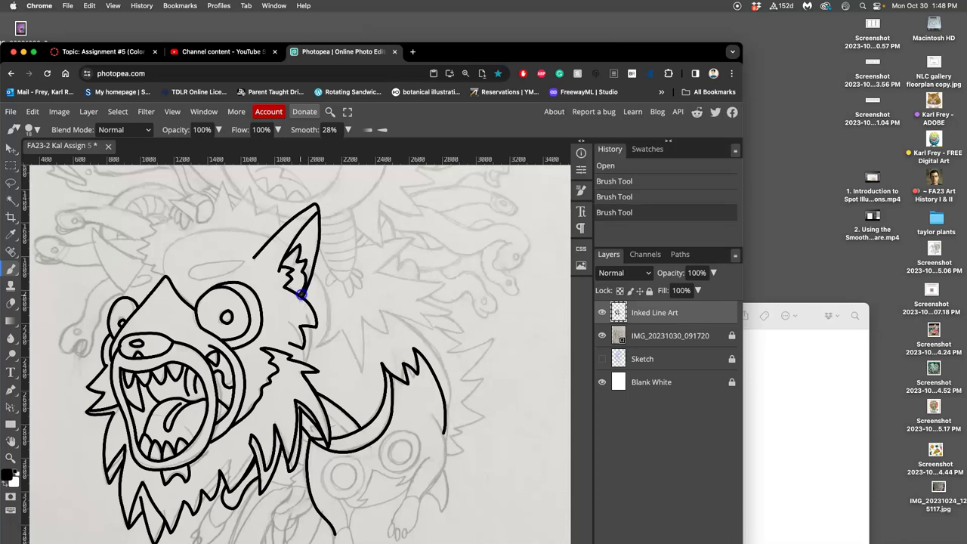
left_click(303, 293)
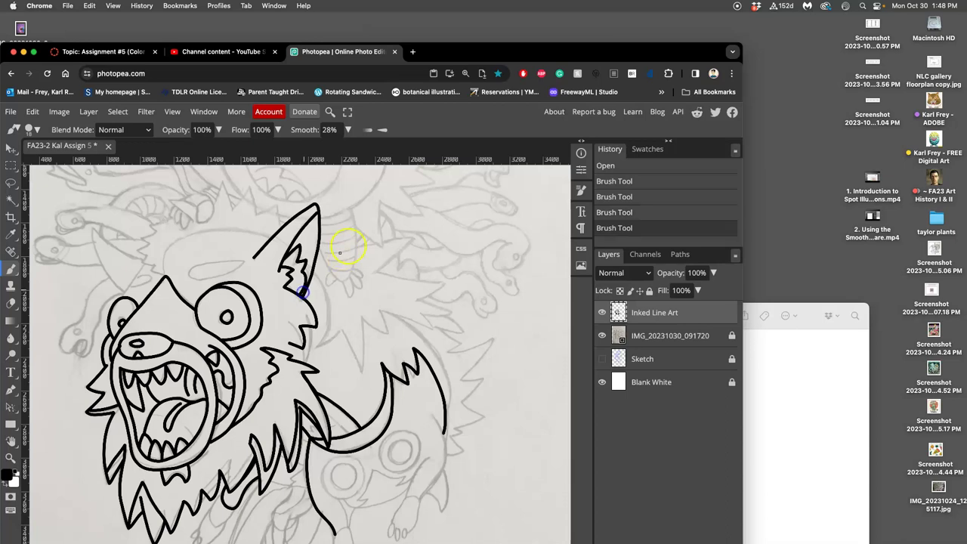
scroll(330, 274, "up", 5)
scroll(330, 273, "up", 5)
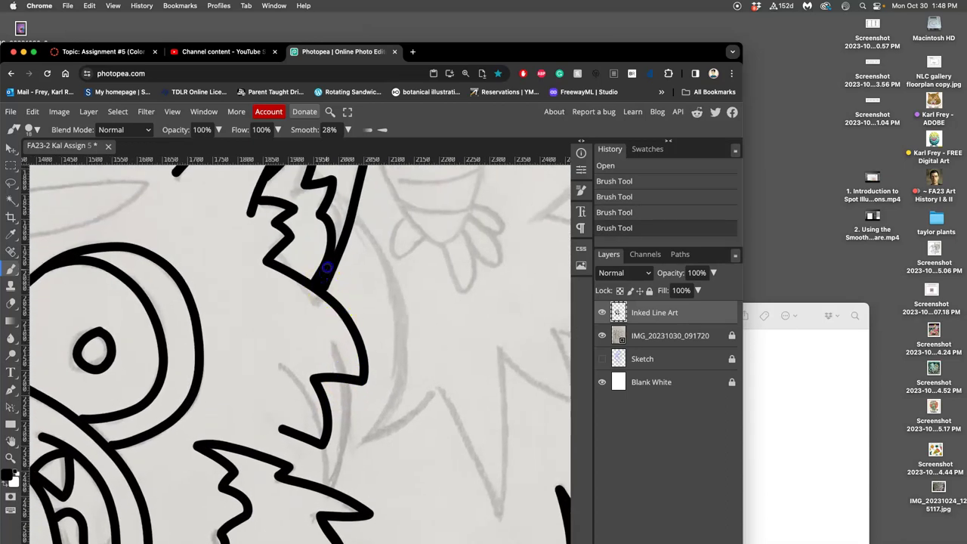
left_click(327, 267)
left_click_drag(371, 257, 425, 406)
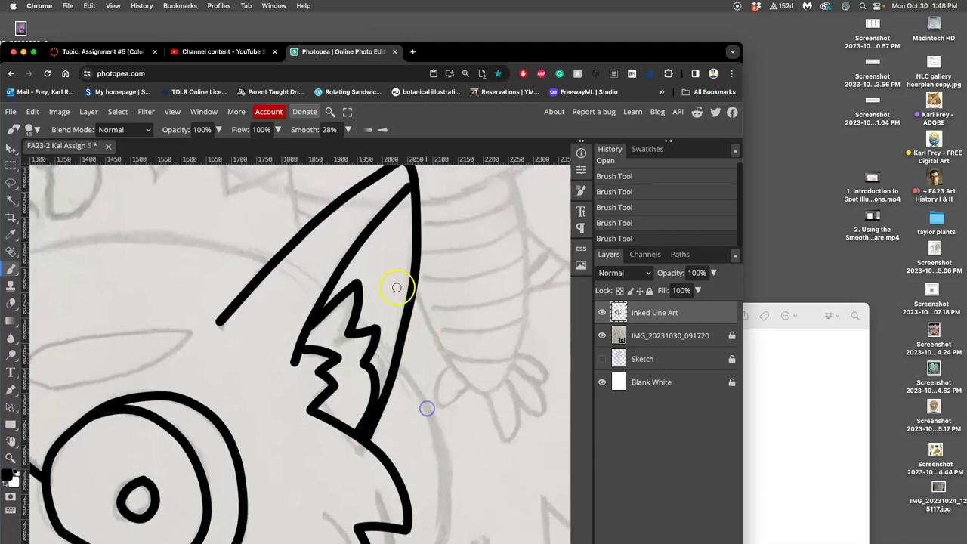
left_click_drag(409, 193, 408, 187)
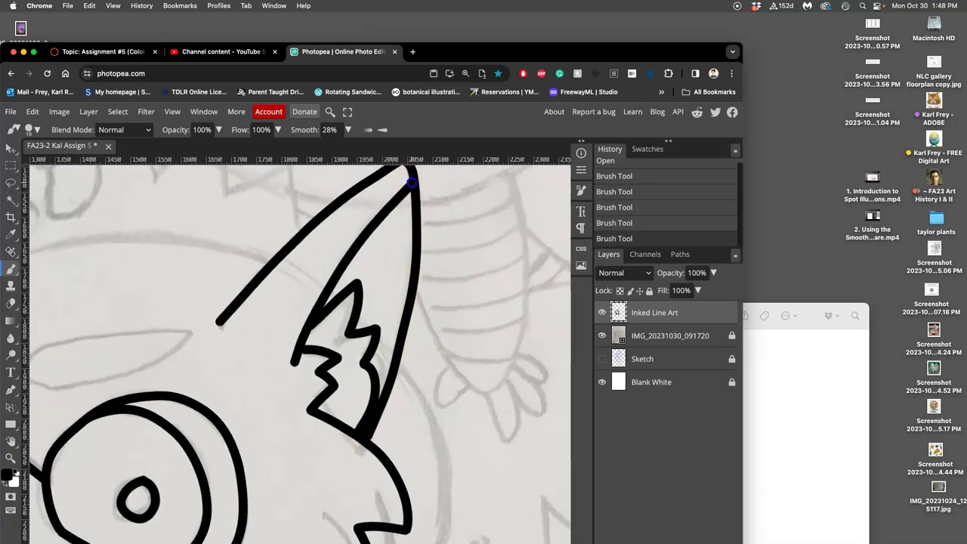
key("super+z")
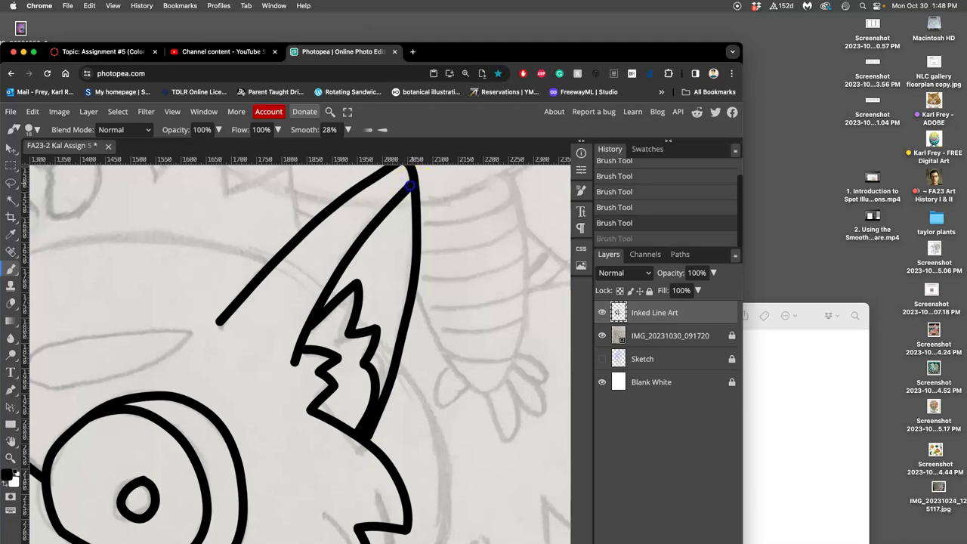
left_click_drag(408, 186, 408, 188)
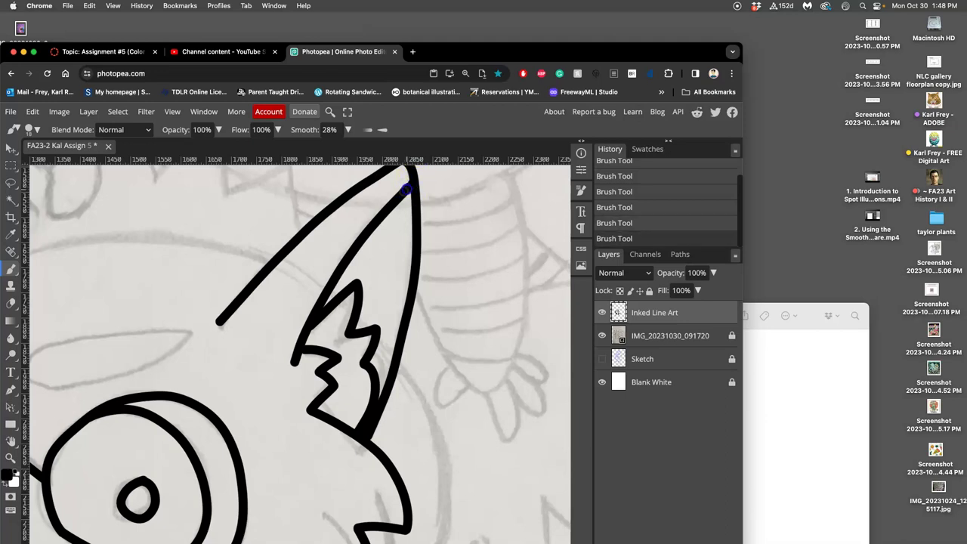
- Rotate the canvas view to -64° and ink the teardrop-shaped eyebrow above the large eye with the Brush tool
scroll(363, 261, "down", 5)
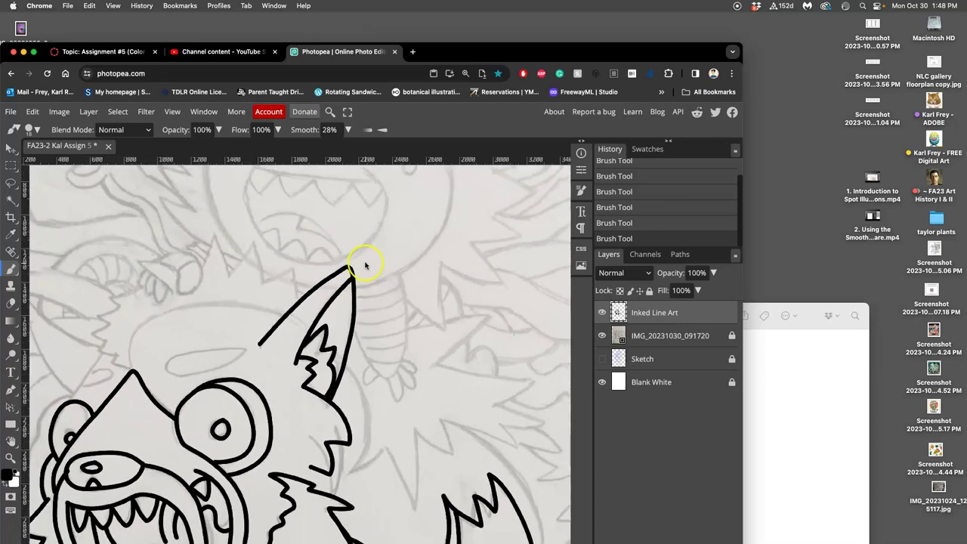
left_click_drag(464, 208, 458, 244)
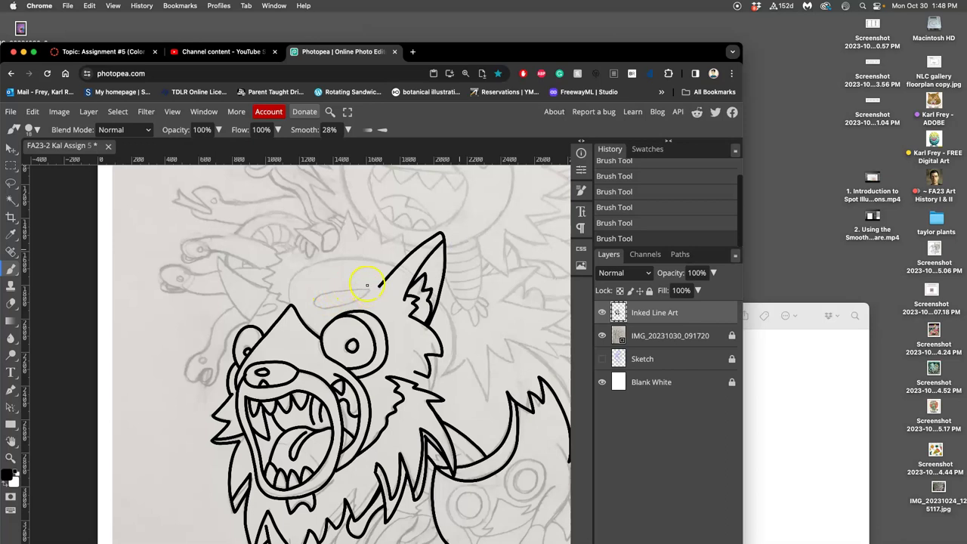
left_click(11, 442)
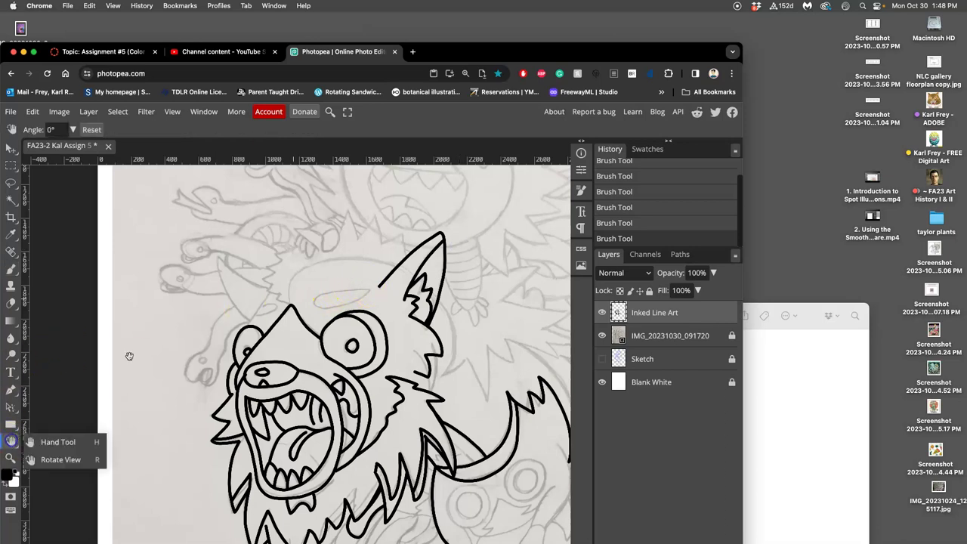
left_click_drag(281, 261, 259, 275)
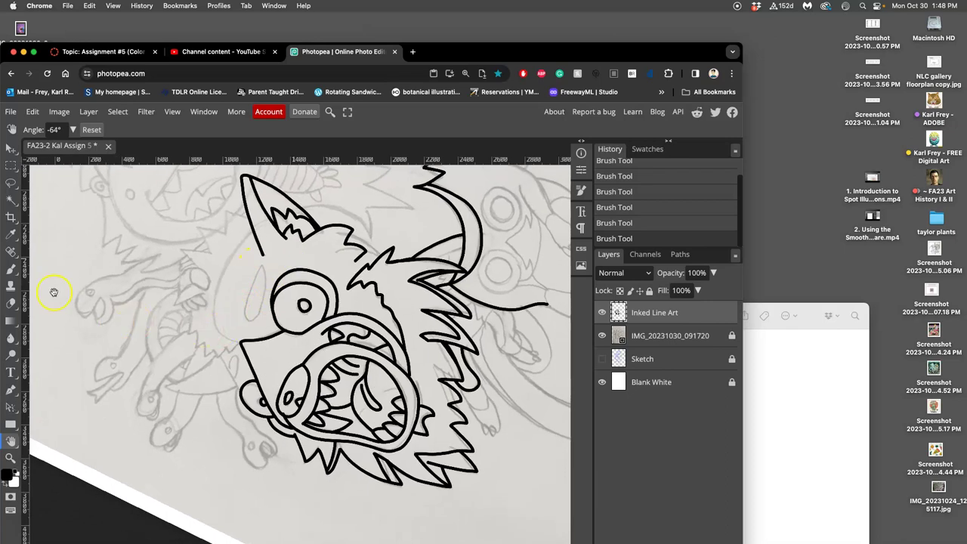
left_click(12, 268)
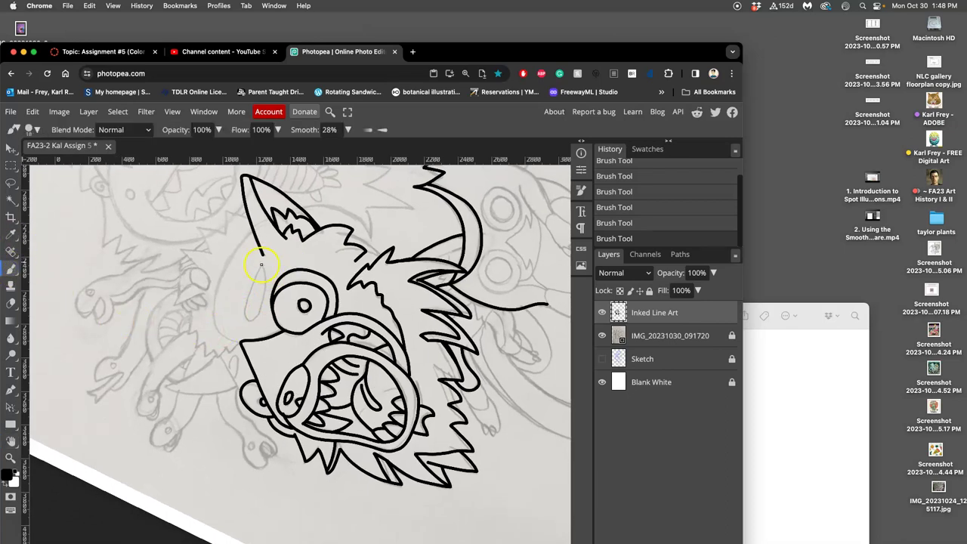
left_click_drag(260, 266, 244, 311)
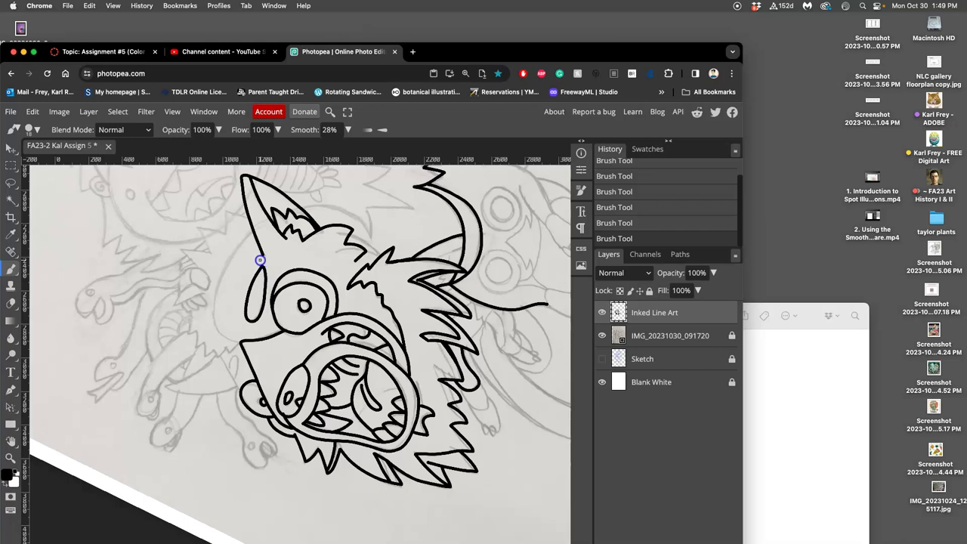
- Ink the eyebrow and brow line above the smaller eye, plus the forehead curve running up to the near ear
left_click_drag(259, 259, 259, 260)
left_click(220, 354)
left_click_drag(220, 355, 221, 354)
left_click_drag(229, 369, 228, 370)
mouse_move(232, 357)
left_mouse_down()
mouse_move(242, 356)
mouse_move(239, 378)
left_mouse_up()
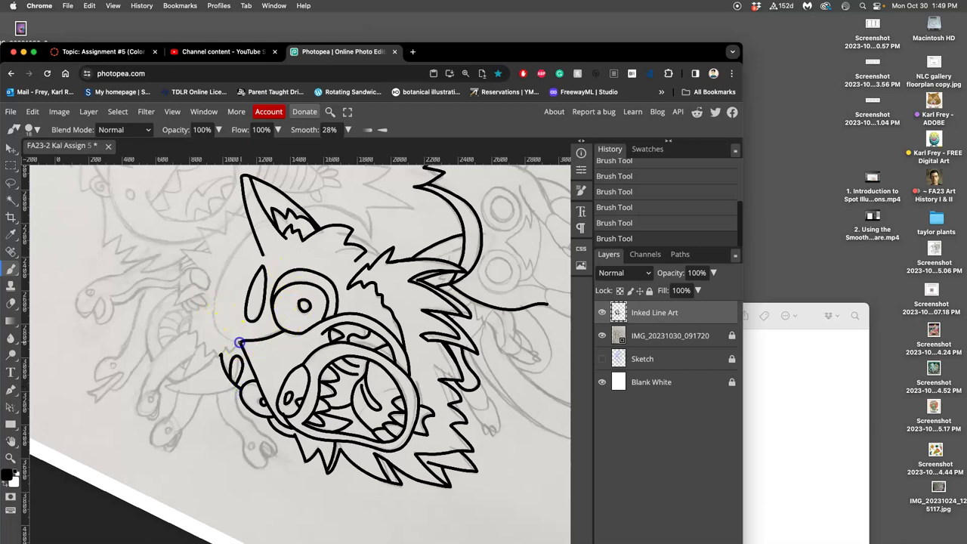
mouse_move(228, 340)
left_mouse_down()
mouse_move(217, 287)
mouse_move(253, 229)
left_mouse_up()
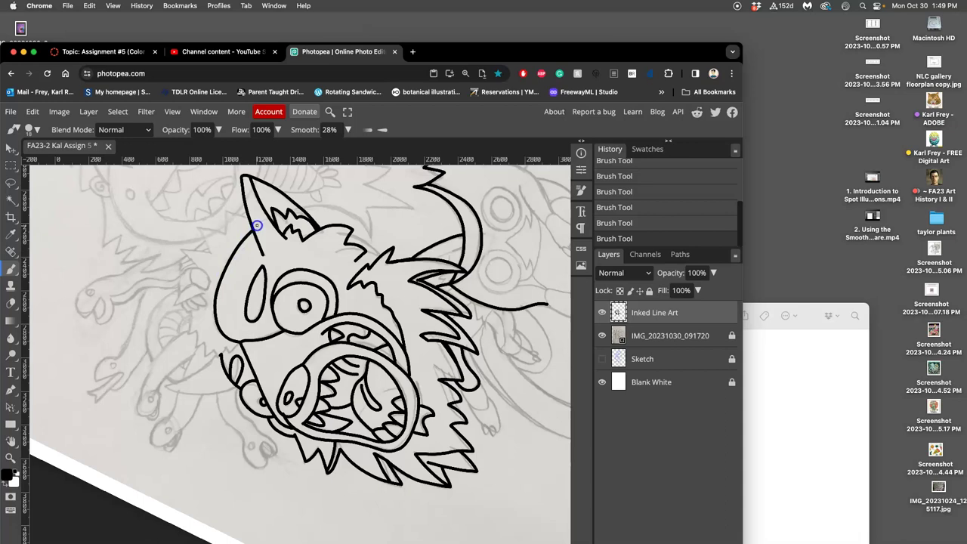
- Ink the curved neck line from behind the near ear to its pointed end, with the first short edge of the adjoining spike
left_click(306, 213)
mouse_move(312, 206)
left_mouse_down()
mouse_move(362, 221)
mouse_move(377, 245)
left_mouse_up()
left_click_drag(367, 208, 373, 249)
key("super+plus")
key("super+plus")
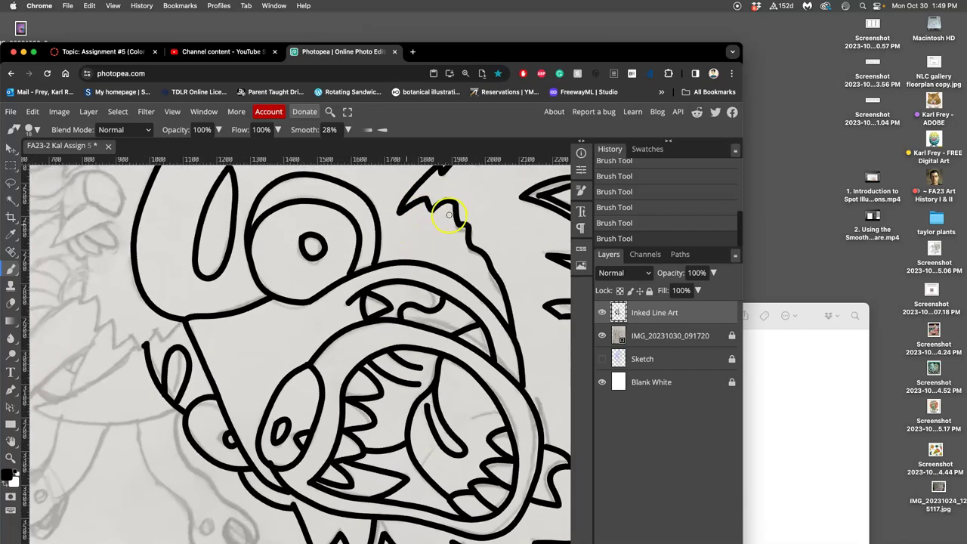
left_click_drag(450, 212, 356, 392)
left_click_drag(371, 325, 358, 347)
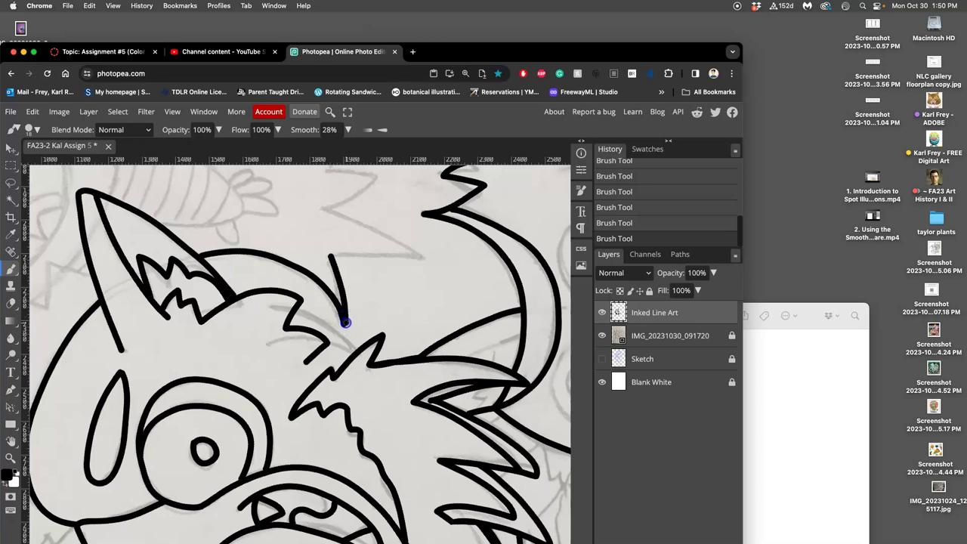
key("ctrl+z")
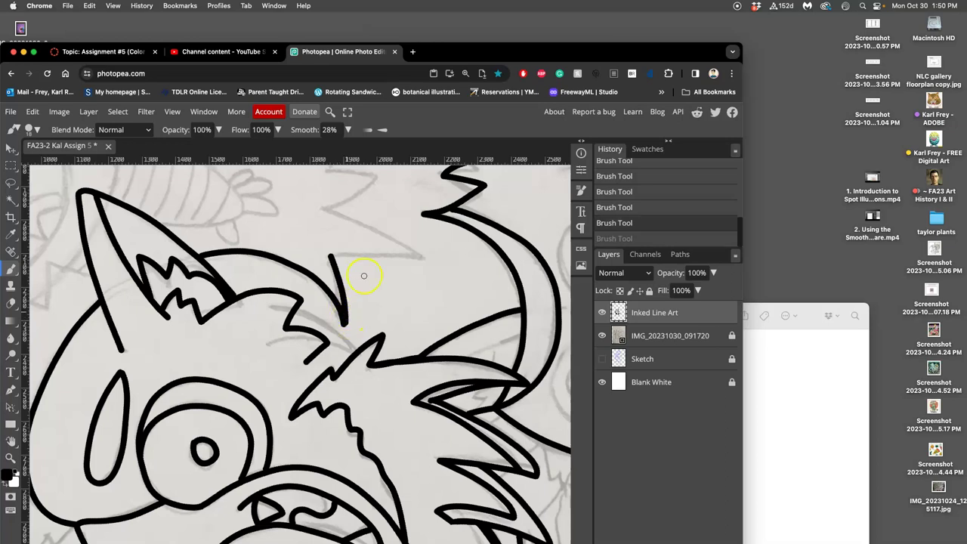
left_click(10, 183)
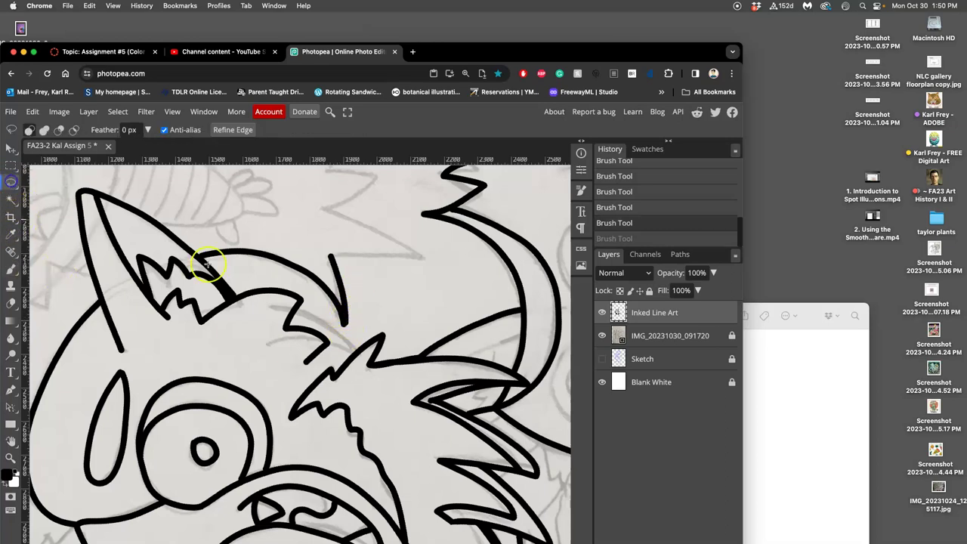
mouse_move(351, 303)
left_mouse_down()
mouse_move(350, 314)
mouse_move(348, 307)
left_mouse_up()
left_click(349, 303)
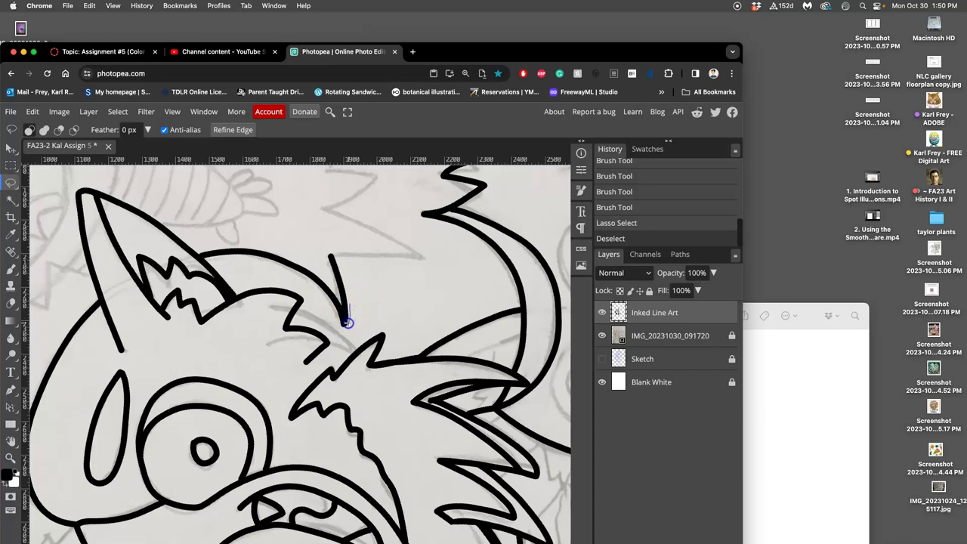
mouse_move(347, 322)
left_mouse_down()
mouse_move(346, 335)
mouse_move(352, 313)
left_mouse_up()
left_click(356, 309)
- Reset the view rotation to 0° and ink the jagged row of fur spikes along the creature's upper back
double_click(11, 440)
left_click_drag(377, 348, 246, 318)
left_click_drag(310, 321, 259, 315)
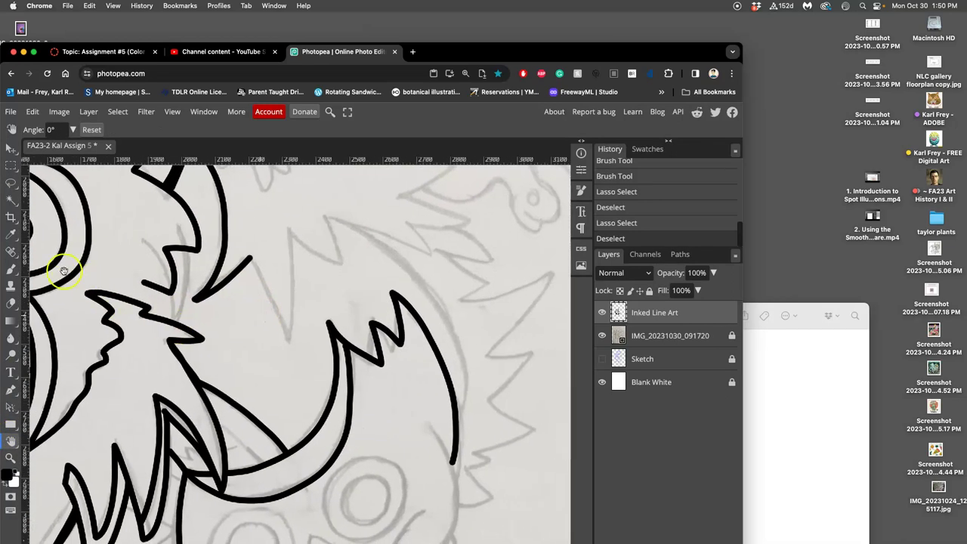
left_click(11, 269)
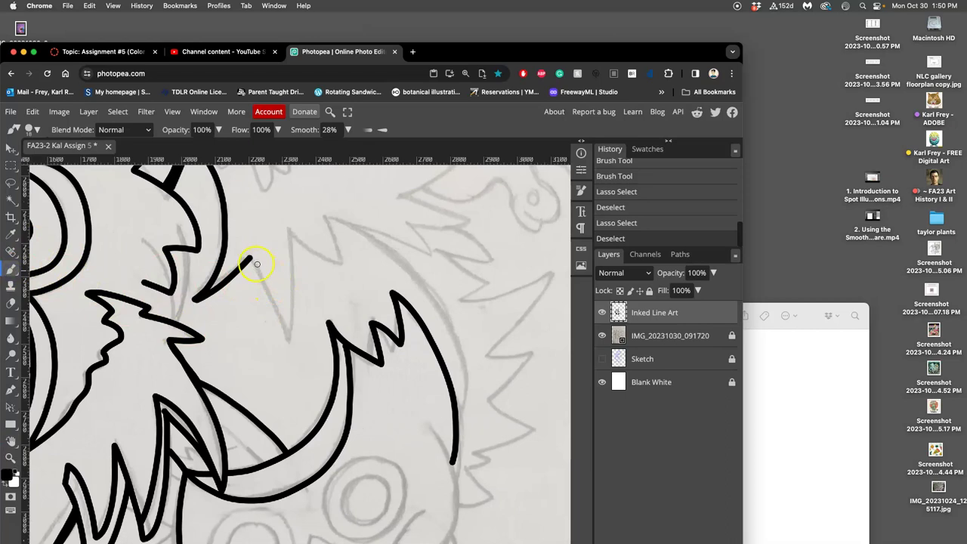
mouse_move(250, 259)
left_mouse_down()
mouse_move(288, 352)
mouse_move(302, 301)
mouse_move(291, 226)
mouse_move(319, 259)
mouse_move(354, 275)
mouse_move(320, 216)
mouse_move(433, 255)
mouse_move(410, 219)
mouse_move(444, 226)
mouse_move(490, 213)
mouse_move(400, 193)
left_mouse_up()
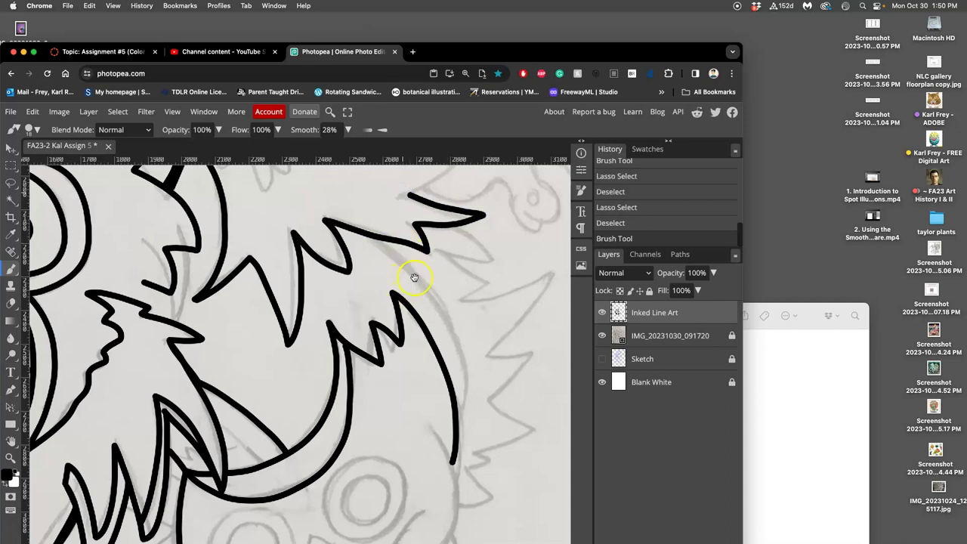
- Ink the long curve from beneath the back spikes down to the end of the inner body line
left_click_drag(416, 276, 316, 270)
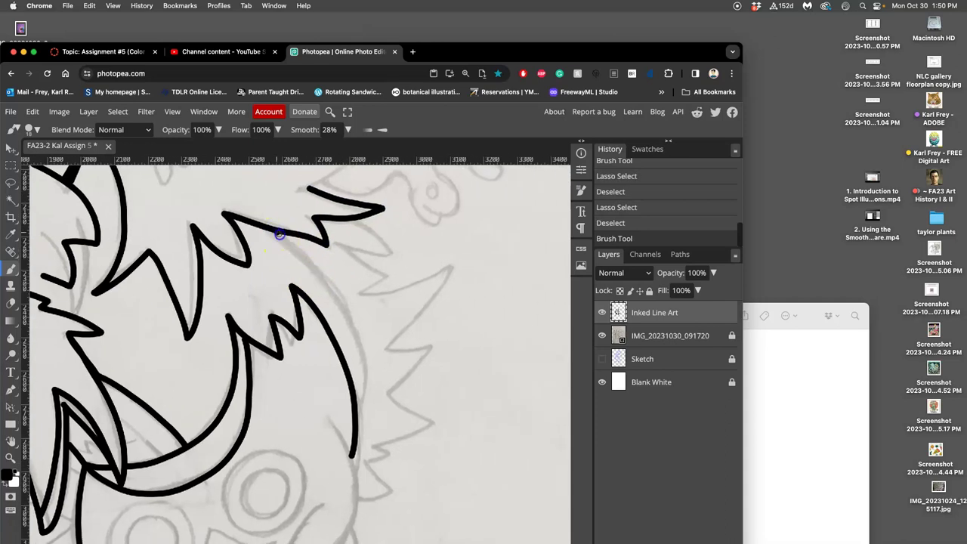
left_click_drag(279, 235, 301, 253)
mouse_move(331, 280)
left_mouse_down()
mouse_move(362, 334)
mouse_move(362, 409)
left_mouse_up()
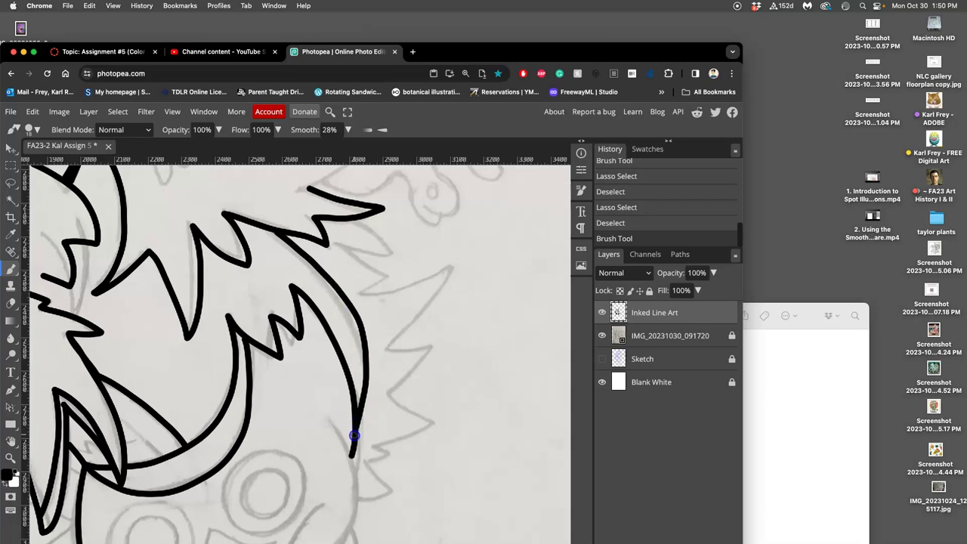
left_click_drag(354, 436, 354, 437)
- Ink the far ear's curved outer edge between its tip and the brow above the smaller eye, redoing the first attempt
mouse_move(368, 262)
left_mouse_down()
mouse_move(398, 353)
mouse_move(434, 401)
left_mouse_up()
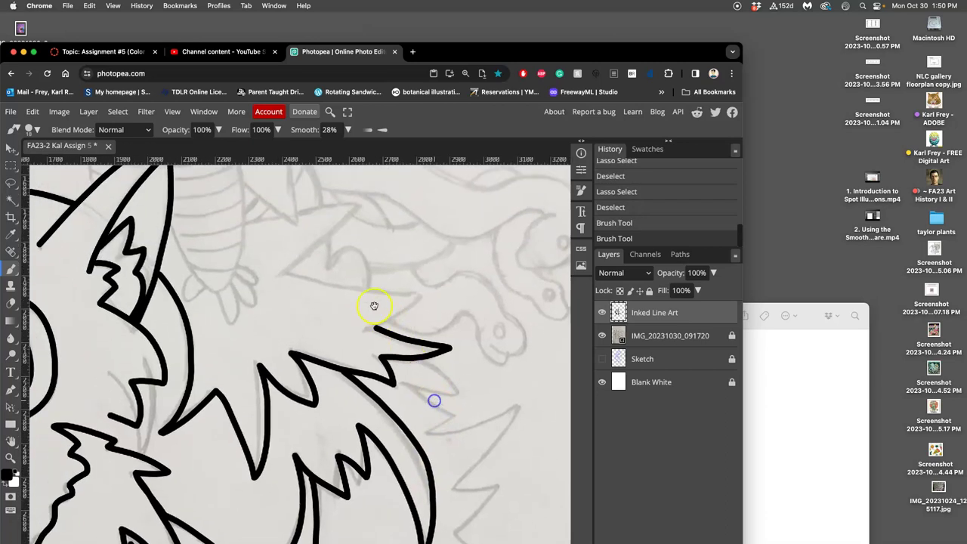
left_click_drag(359, 295, 497, 332)
left_click_drag(309, 341, 509, 268)
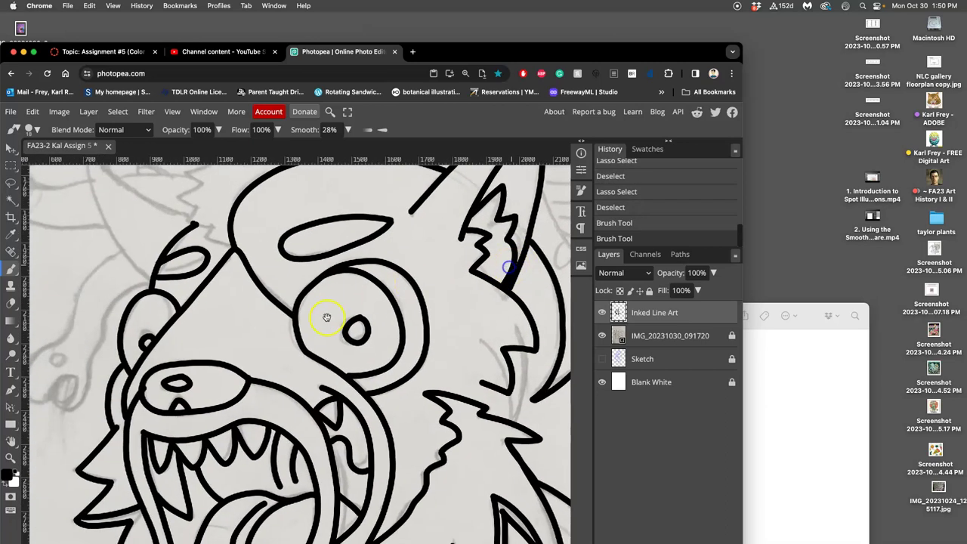
left_click_drag(326, 318, 448, 373)
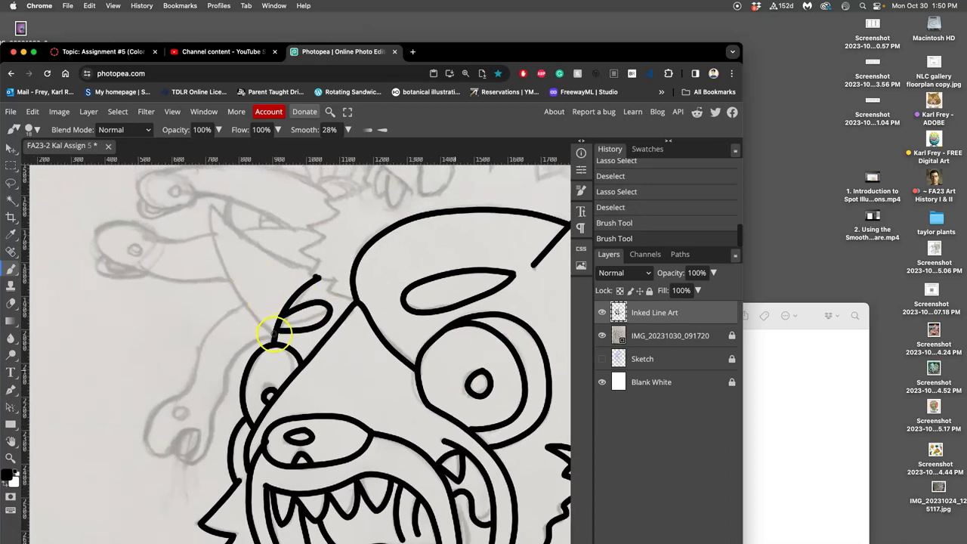
mouse_move(274, 334)
left_mouse_down()
mouse_move(240, 297)
mouse_move(219, 242)
left_mouse_up()
key("super+z")
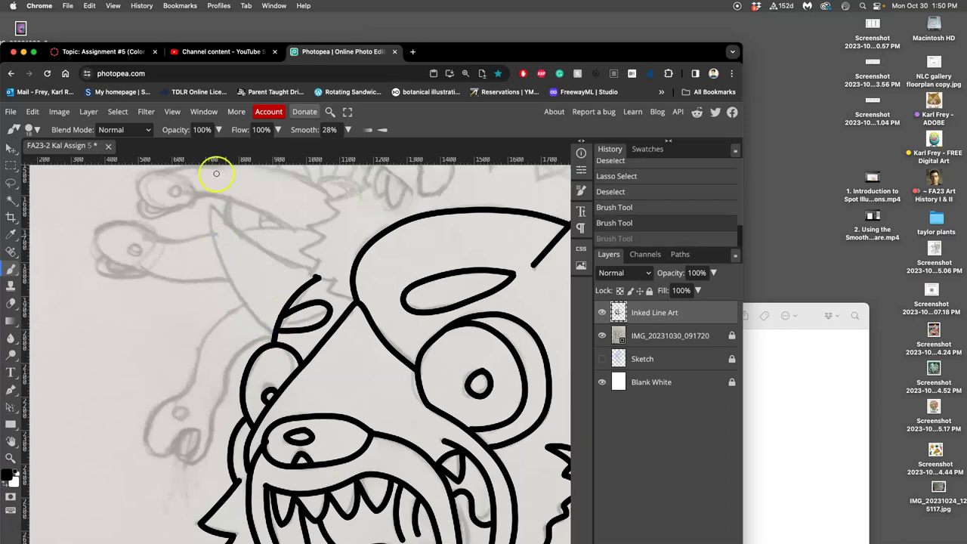
mouse_move(210, 205)
left_mouse_down()
mouse_move(225, 273)
mouse_move(277, 338)
left_mouse_up()
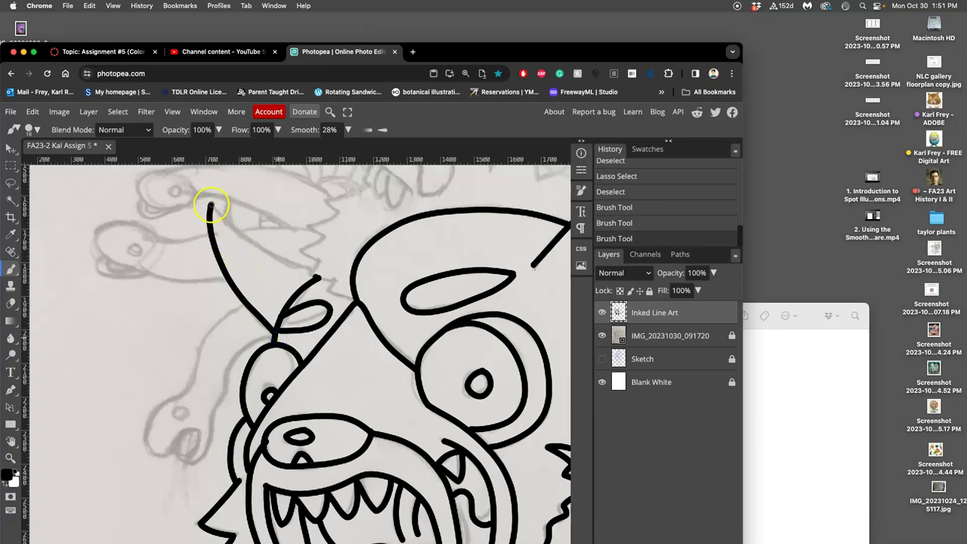
- Ink the far ear's inner edge from its tip toward the forehead and save the changes to the PSD
mouse_move(224, 222)
left_mouse_down()
mouse_move(262, 255)
mouse_move(316, 267)
left_mouse_up()
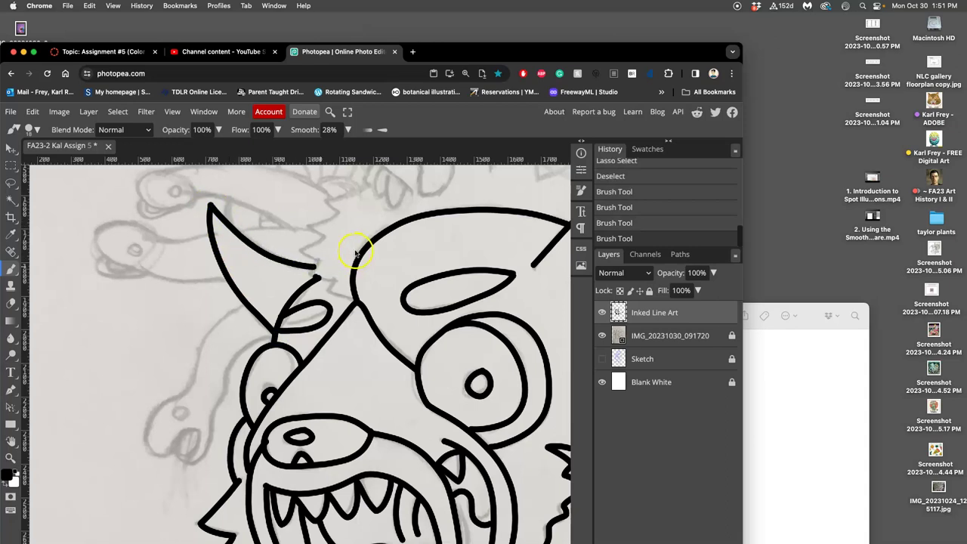
key("super+s")
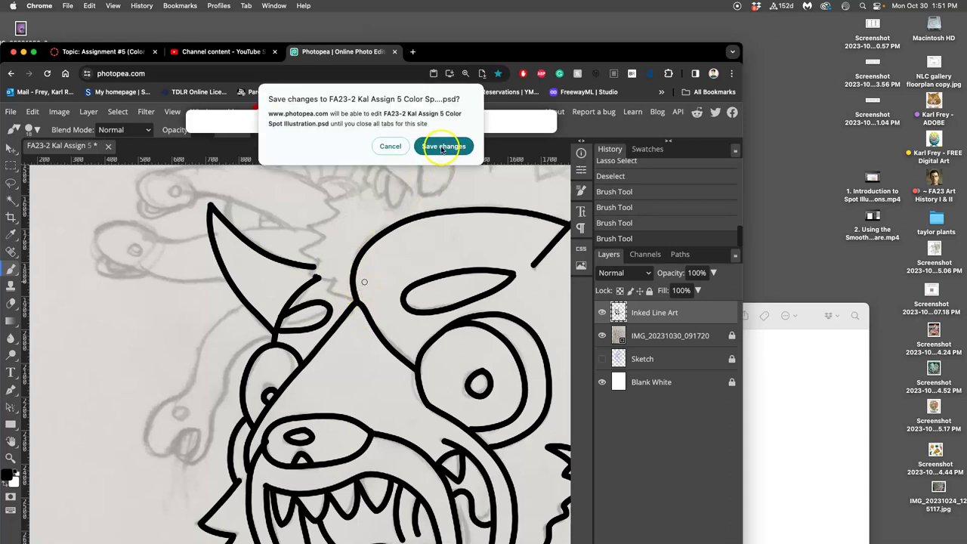
left_click(444, 148)
left_click(771, 331)
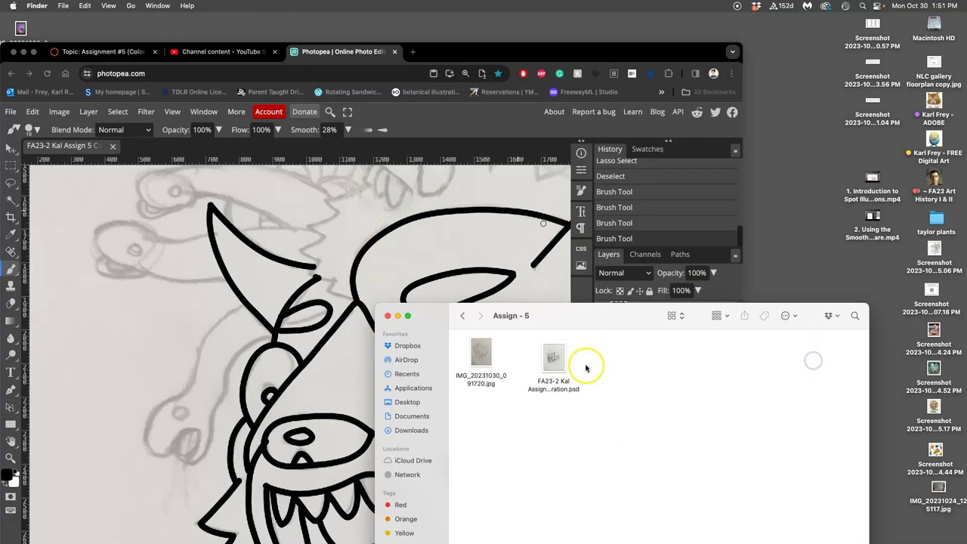
left_click(230, 325)
- Lasso and delete the stray line end that pokes inside the nose outline, and clear the selection
scroll(347, 319, "down", 5)
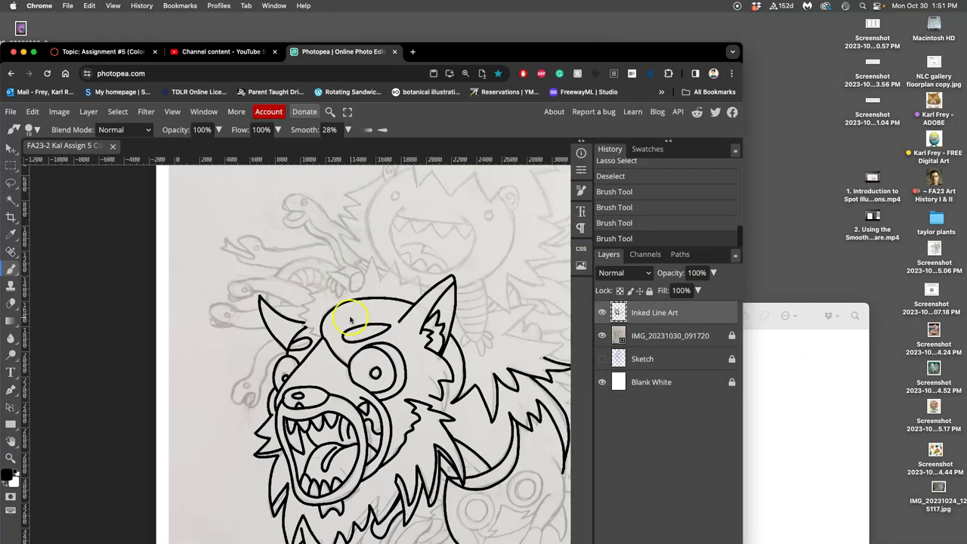
scroll(354, 316, "up", 5)
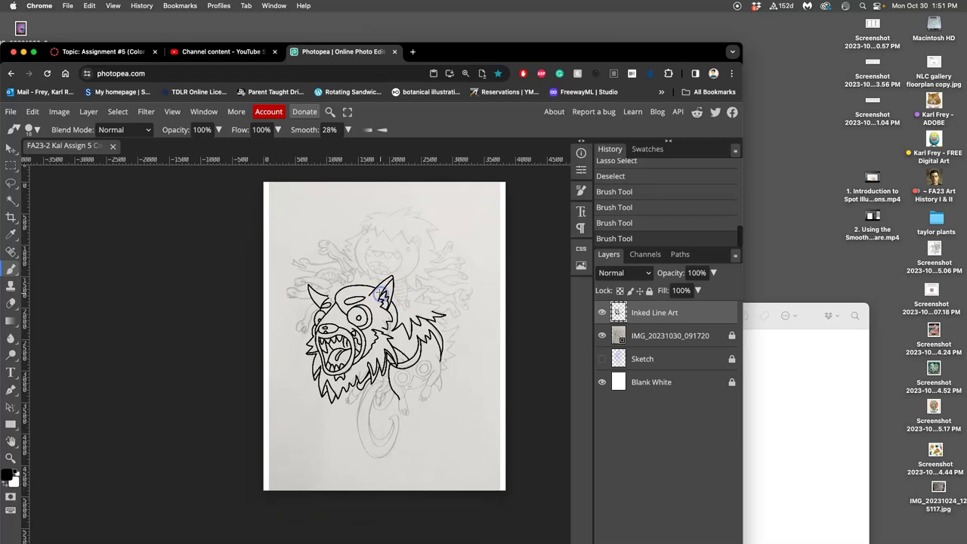
scroll(372, 298, "up", 5)
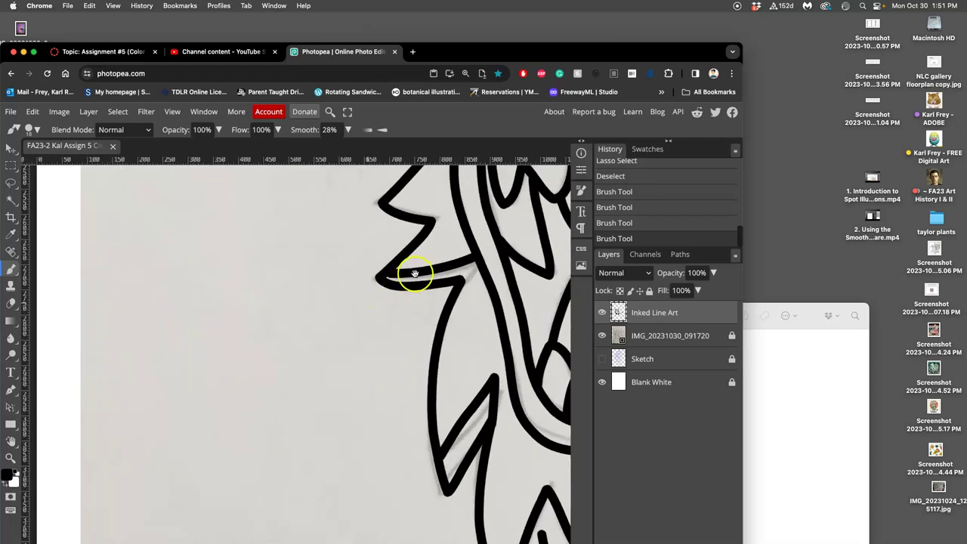
scroll(303, 433, "down", 2)
scroll(349, 338, "up", 6)
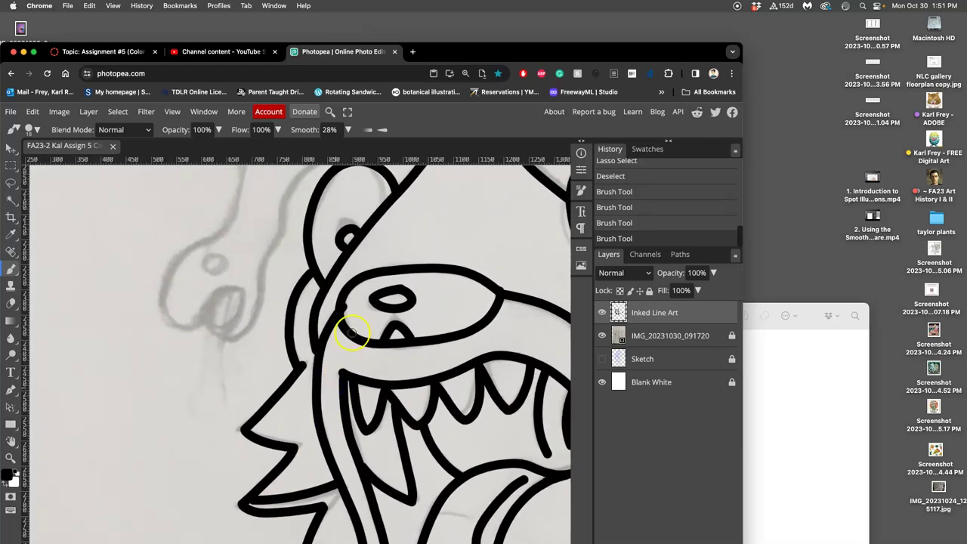
left_click_drag(422, 285, 323, 386)
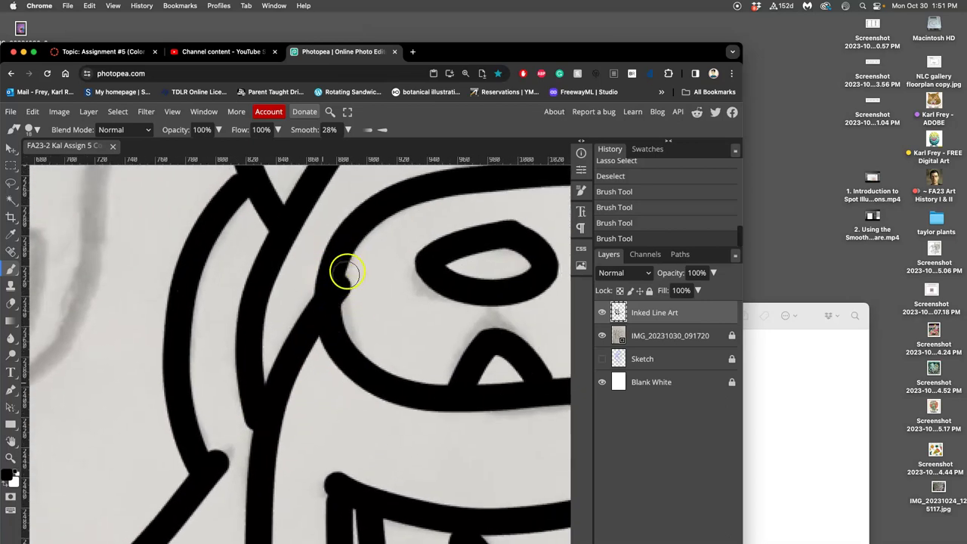
left_click(9, 186)
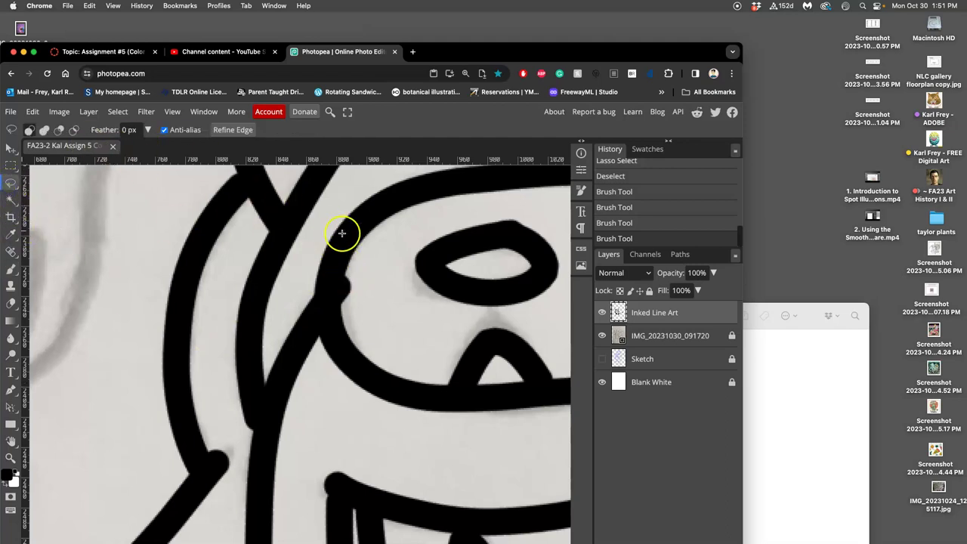
mouse_move(347, 272)
left_mouse_down()
mouse_move(350, 316)
mouse_move(355, 272)
left_mouse_up()
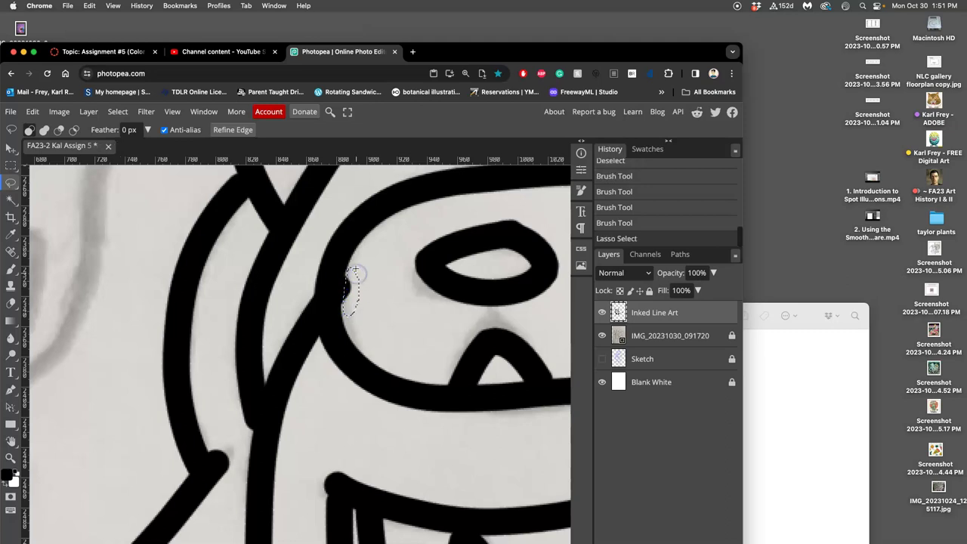
key("Left")
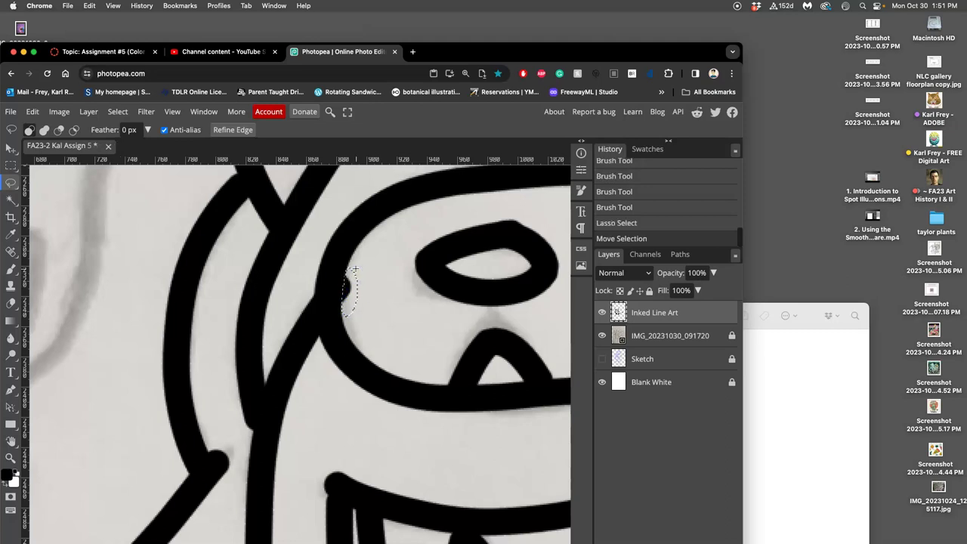
key("Delete")
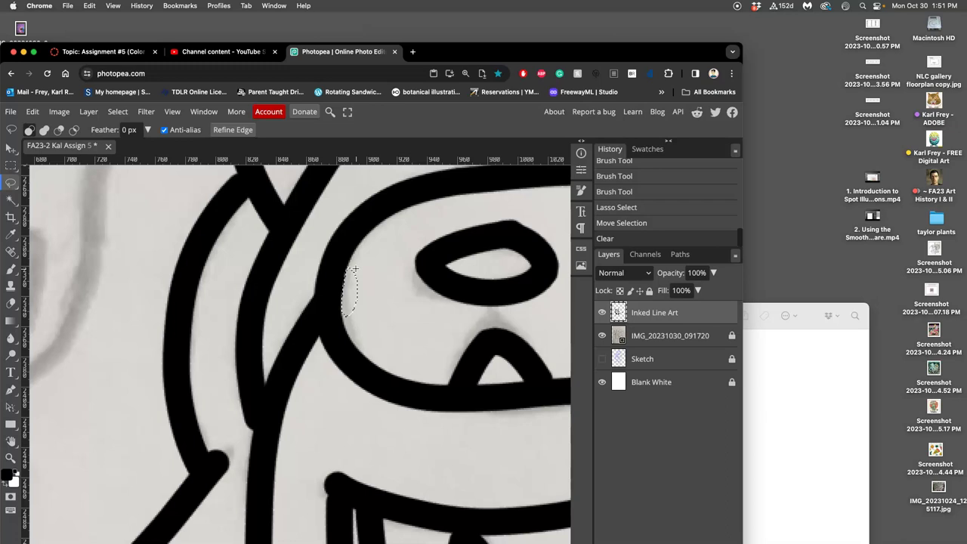
key("Delete")
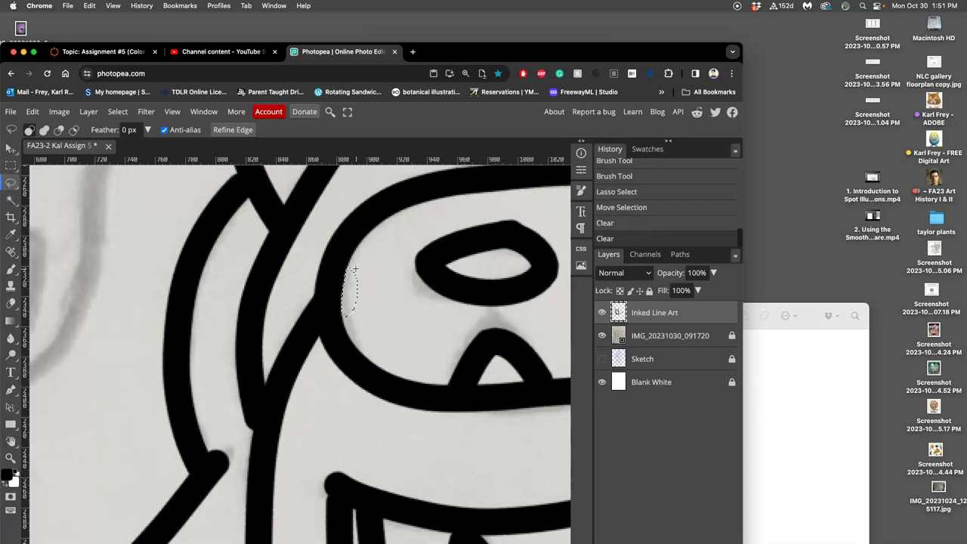
key("super+d")
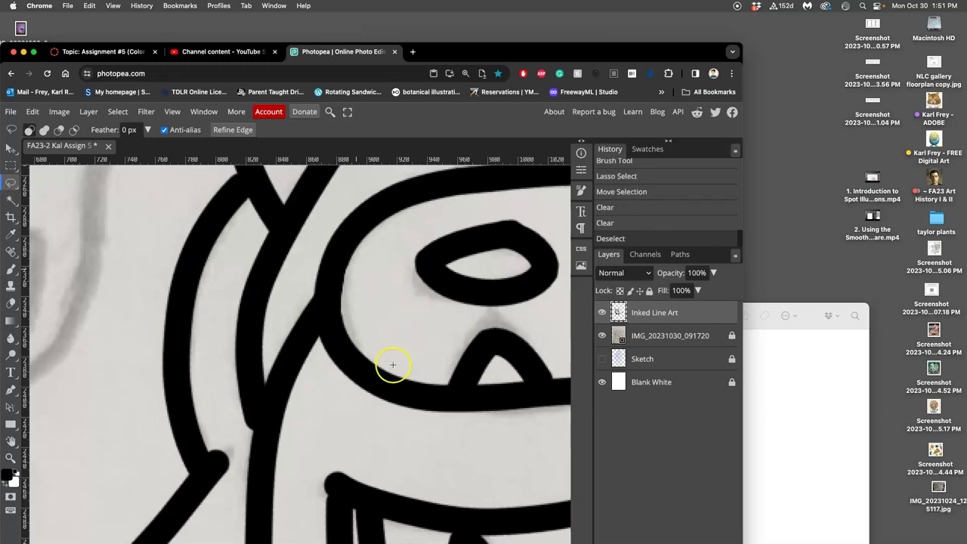
- Lasso and delete the overshooting line end where the topmost cheek fur spike meets the outer cheek line, and deselect
mouse_move(241, 436)
left_mouse_down()
mouse_move(294, 307)
mouse_move(256, 299)
mouse_move(263, 314)
left_mouse_up()
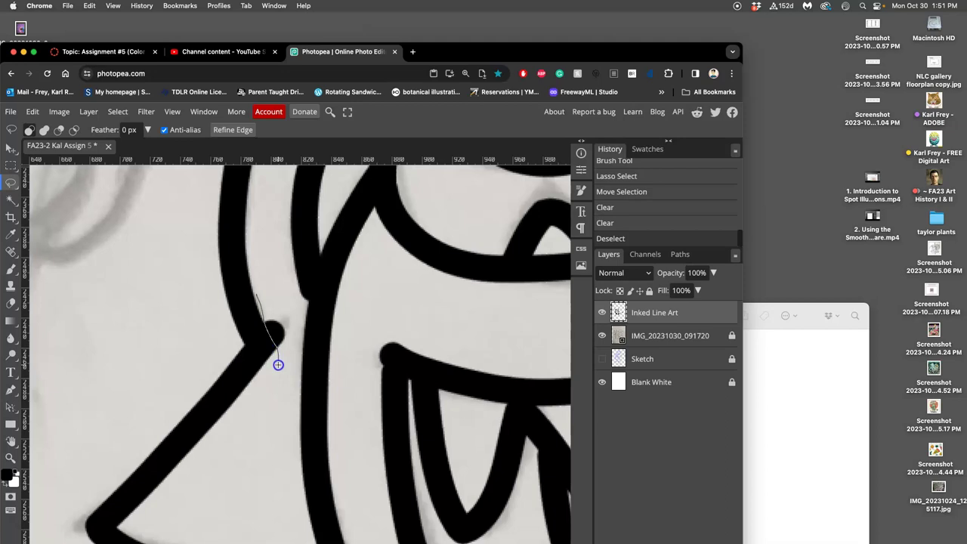
mouse_move(278, 365)
left_mouse_down()
mouse_move(290, 345)
mouse_move(272, 308)
left_mouse_up()
key("Delete")
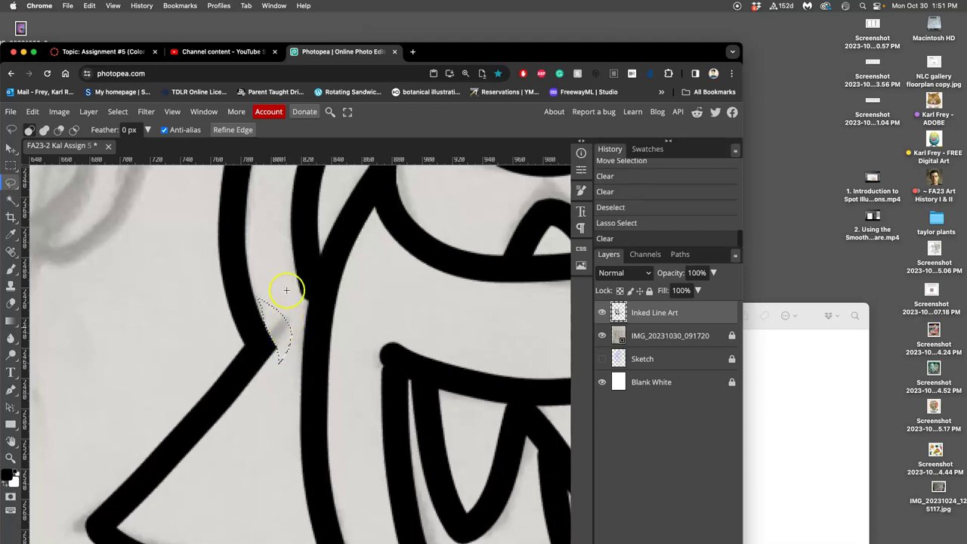
left_click(283, 274)
- Lasso and delete the bump outside the line where the far brow meets the base of the far ear, and deselect
mouse_move(378, 300)
left_mouse_down()
mouse_move(344, 417)
mouse_move(310, 467)
left_mouse_up()
left_click_drag(347, 315, 292, 466)
left_click_drag(332, 343, 199, 473)
left_click_drag(360, 316, 202, 436)
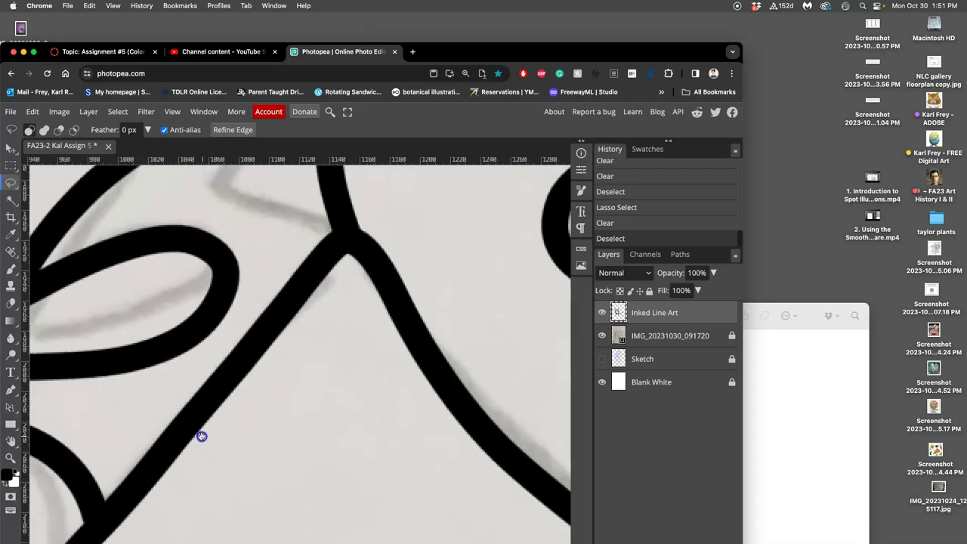
mouse_move(371, 354)
left_mouse_down()
mouse_move(335, 359)
mouse_move(553, 326)
left_mouse_up()
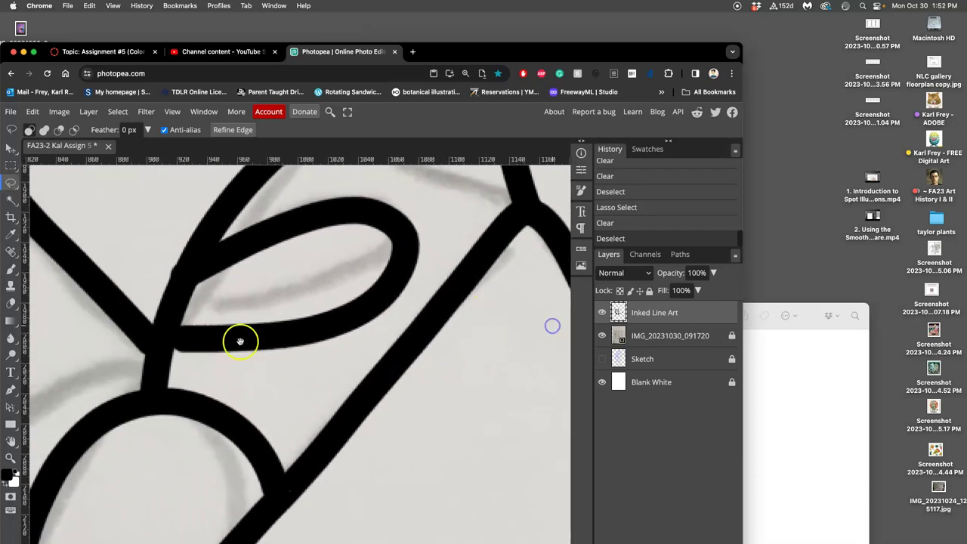
left_click(177, 257)
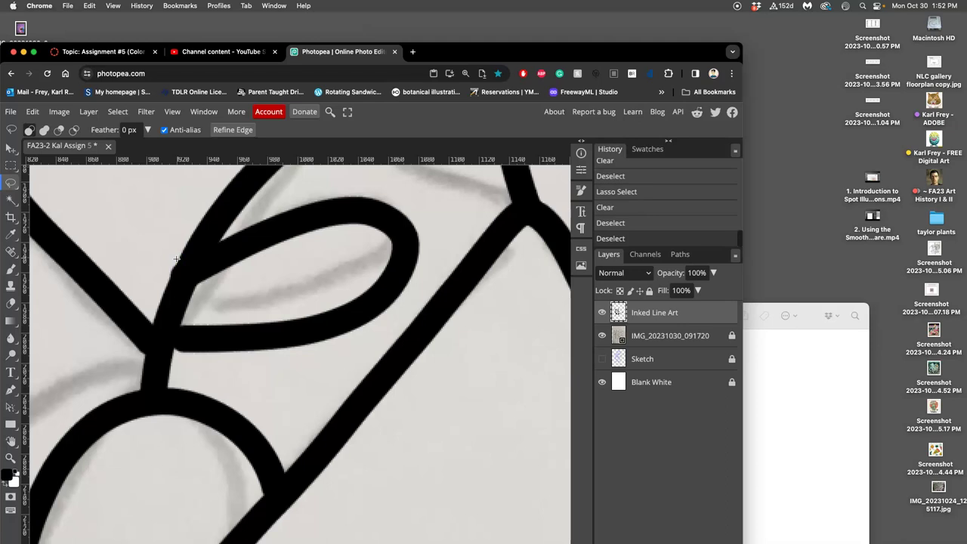
left_click_drag(162, 290, 167, 246)
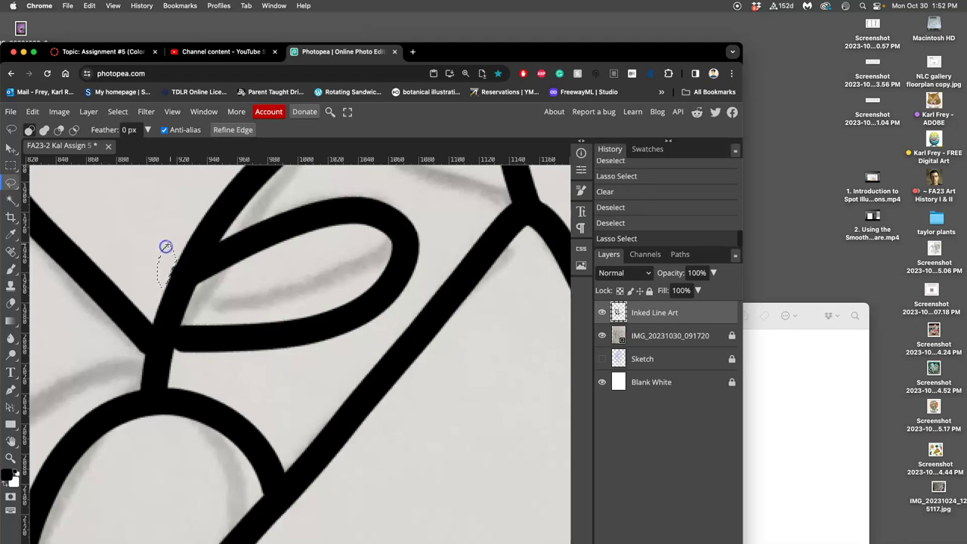
key("Delete")
key("Delete")
left_click(173, 328)
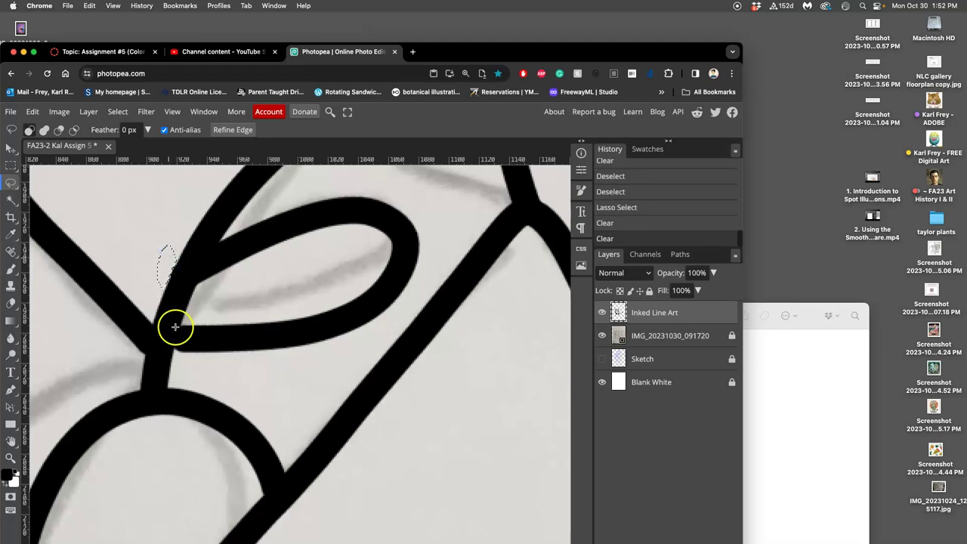
- Examine the inked head for flaws and compare the line art with the IMG_20231030_091720 scan hidden and shown
left_click_drag(411, 281, 204, 395)
left_click_drag(362, 342, 132, 416)
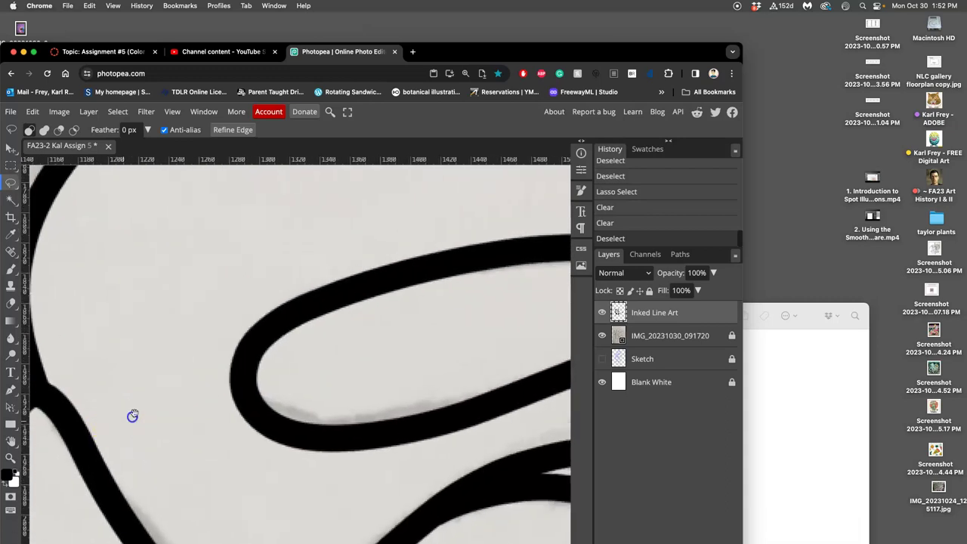
left_click_drag(319, 350, 188, 251)
scroll(310, 300, "down", 8)
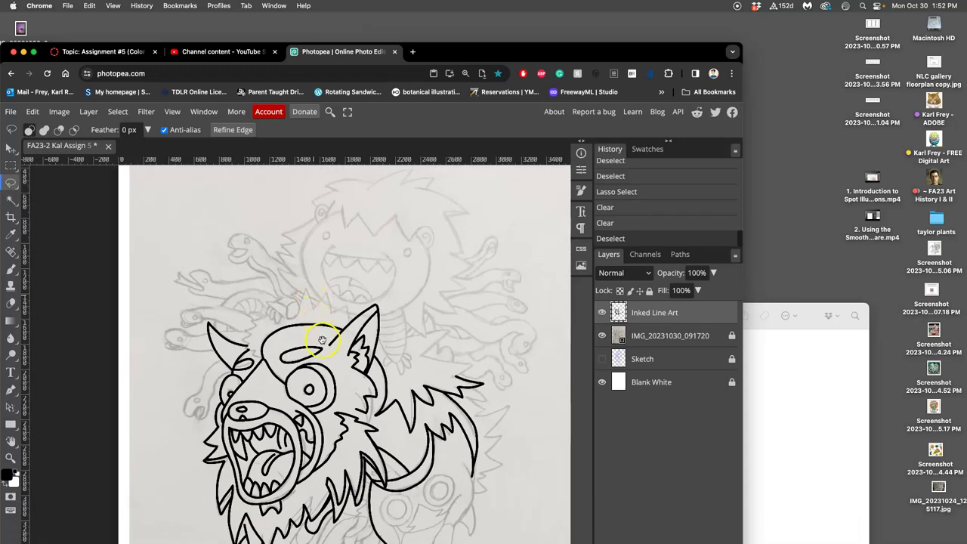
left_click_drag(323, 341, 387, 268)
mouse_move(380, 306)
left_mouse_down()
mouse_move(367, 279)
mouse_move(428, 179)
mouse_move(434, 281)
mouse_move(406, 216)
mouse_move(349, 271)
left_mouse_up()
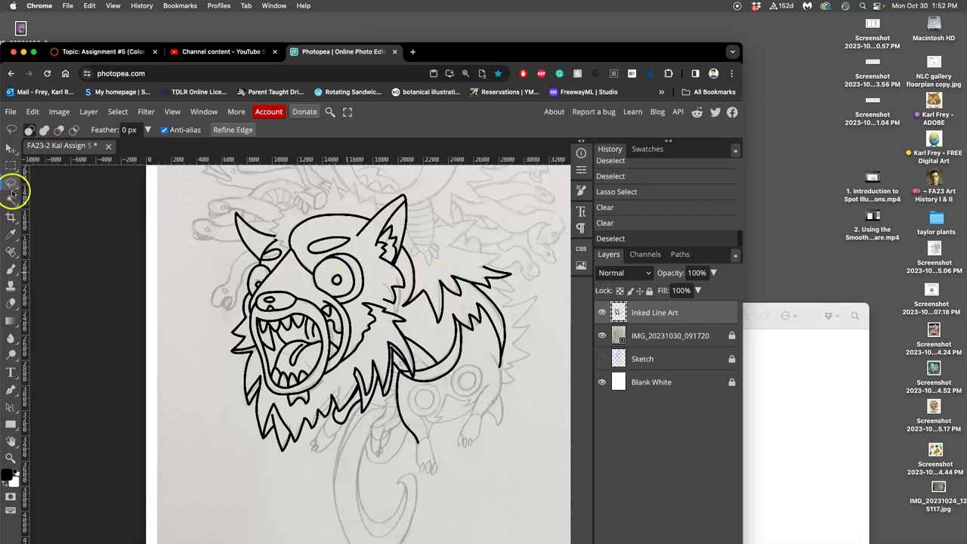
left_click(602, 336)
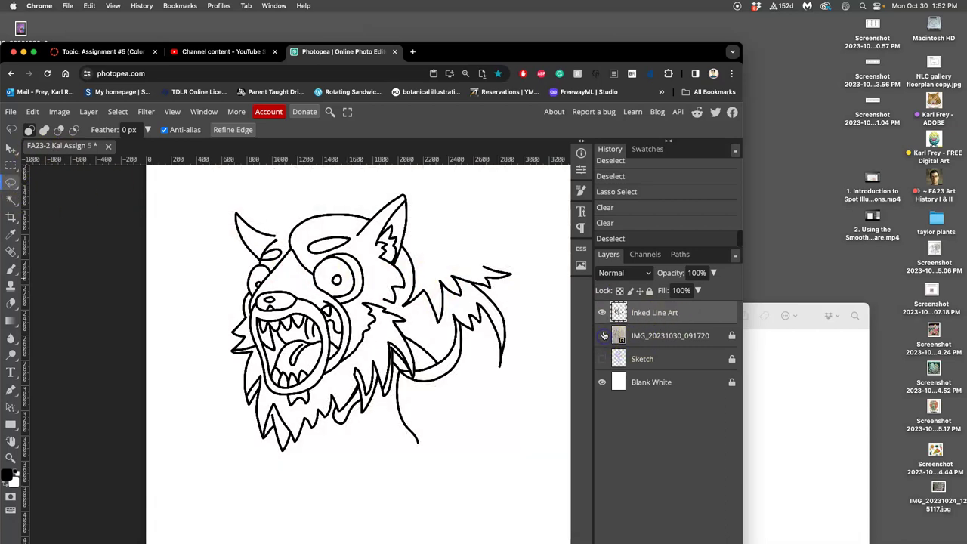
left_click(602, 336)
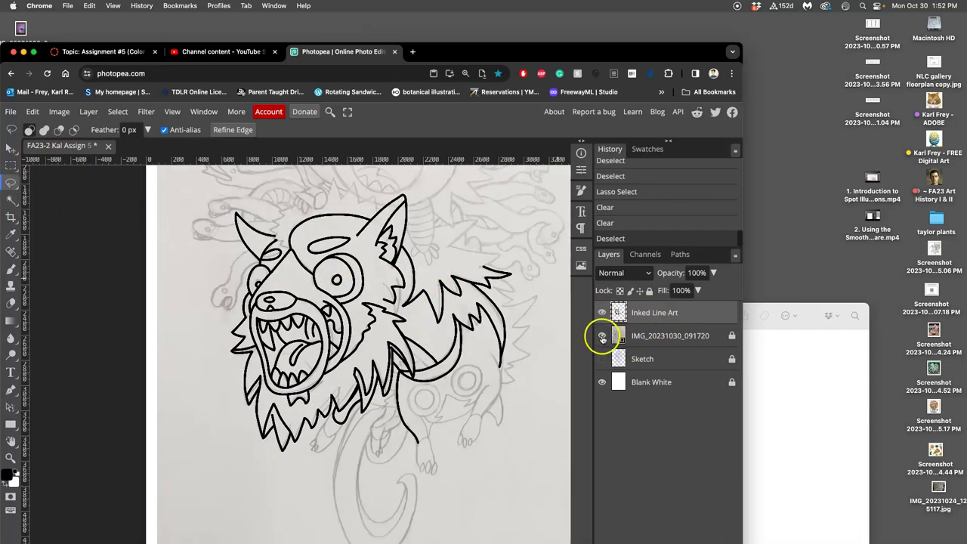
left_click(602, 336)
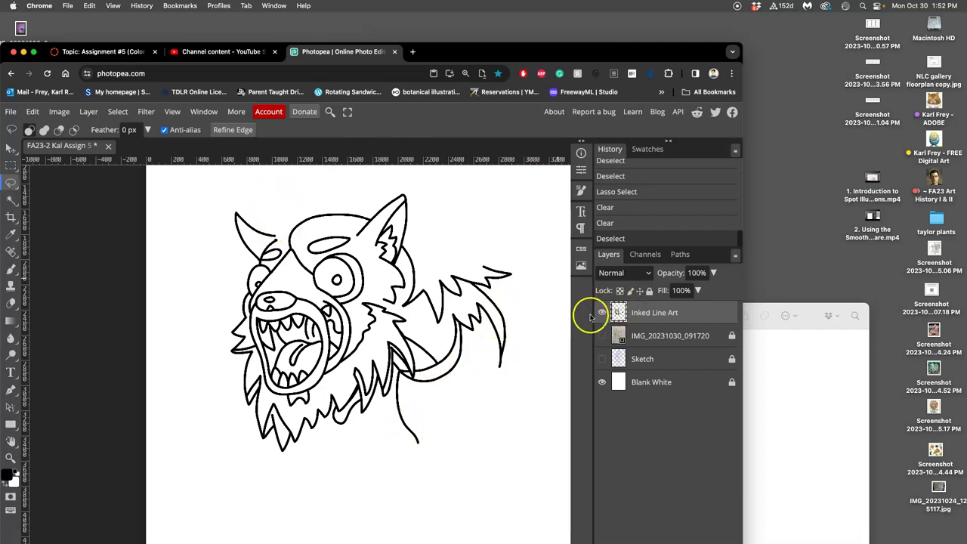
left_click(602, 336)
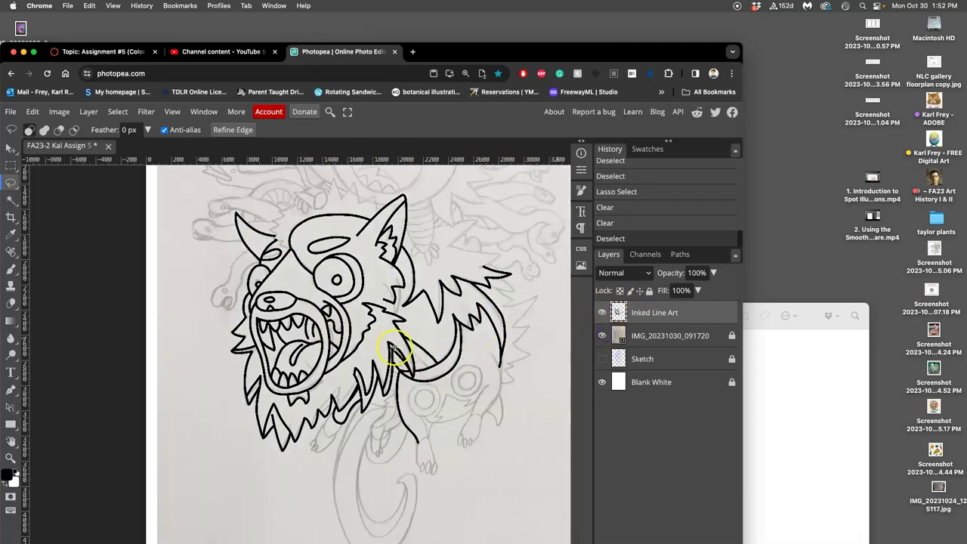
- Ink the curved wrist line and the upper edge of the small paw beneath the beard with the Brush tool
left_click_drag(421, 299, 347, 289)
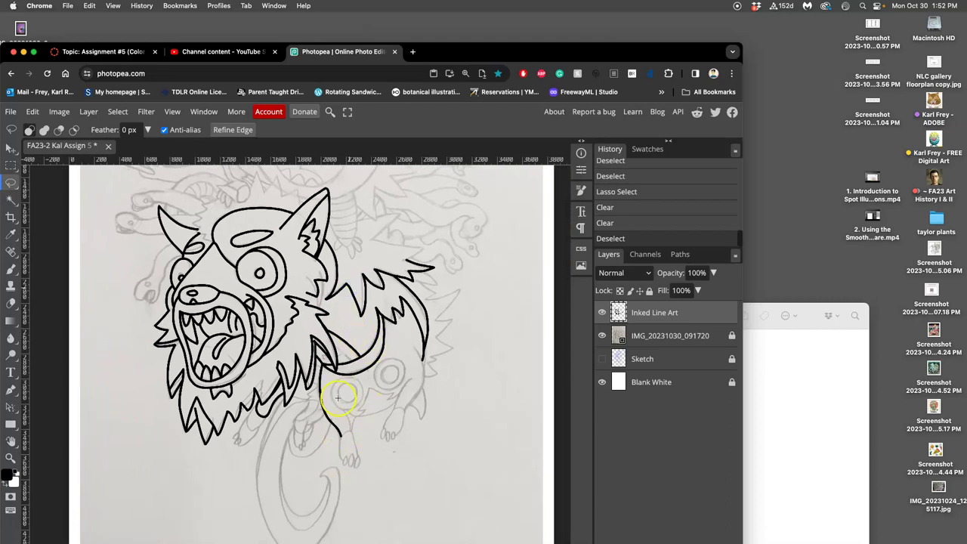
left_click(11, 267)
scroll(281, 382, "up", 5)
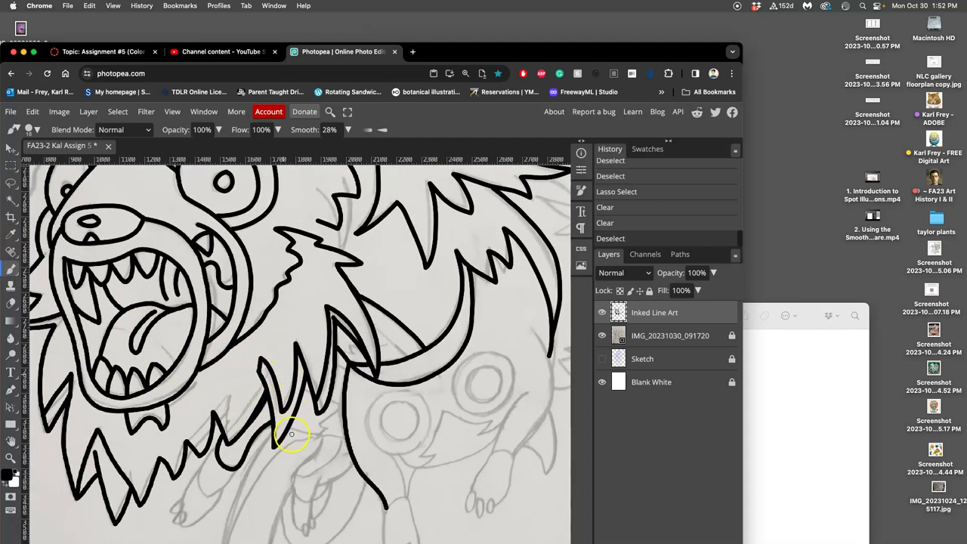
left_click_drag(294, 431, 367, 279)
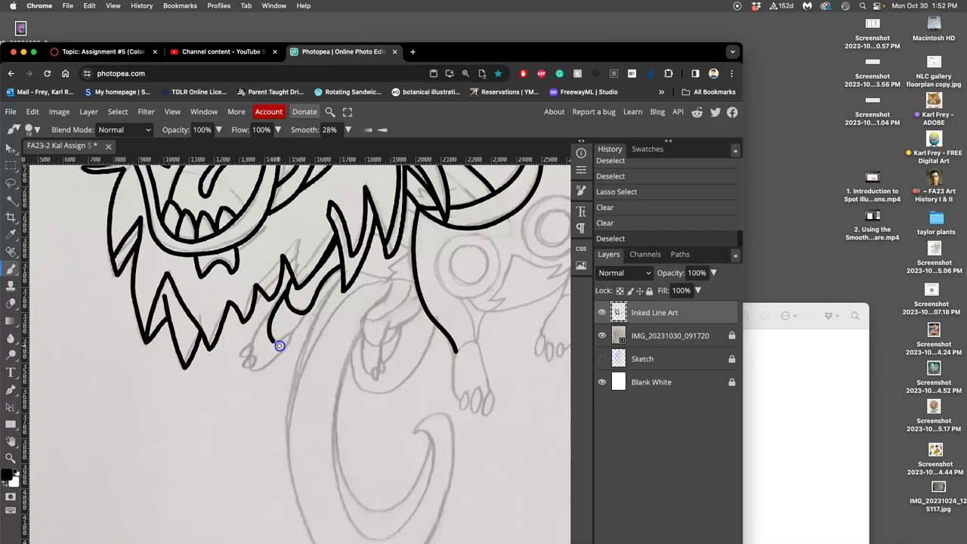
left_click_drag(287, 340, 297, 326)
left_click_drag(311, 305, 311, 304)
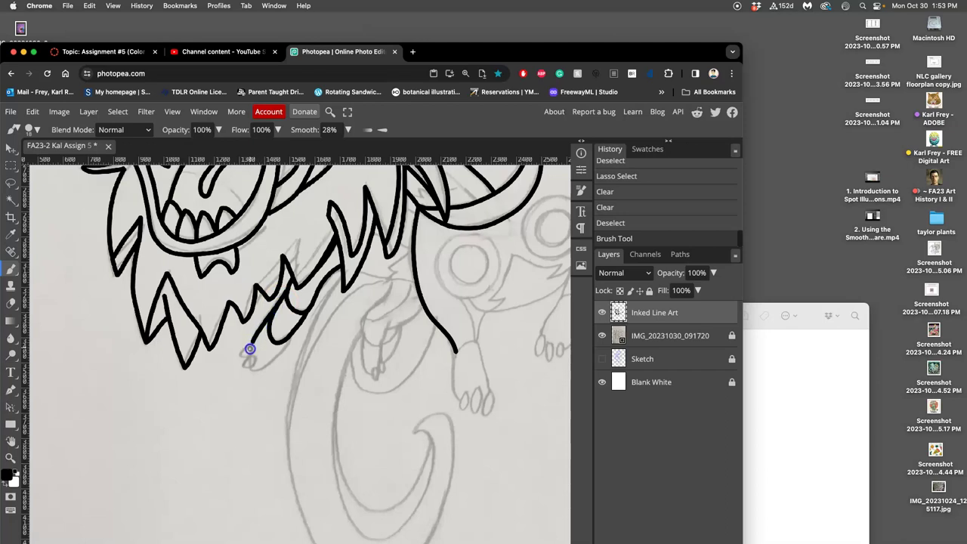
left_click_drag(249, 349, 249, 350)
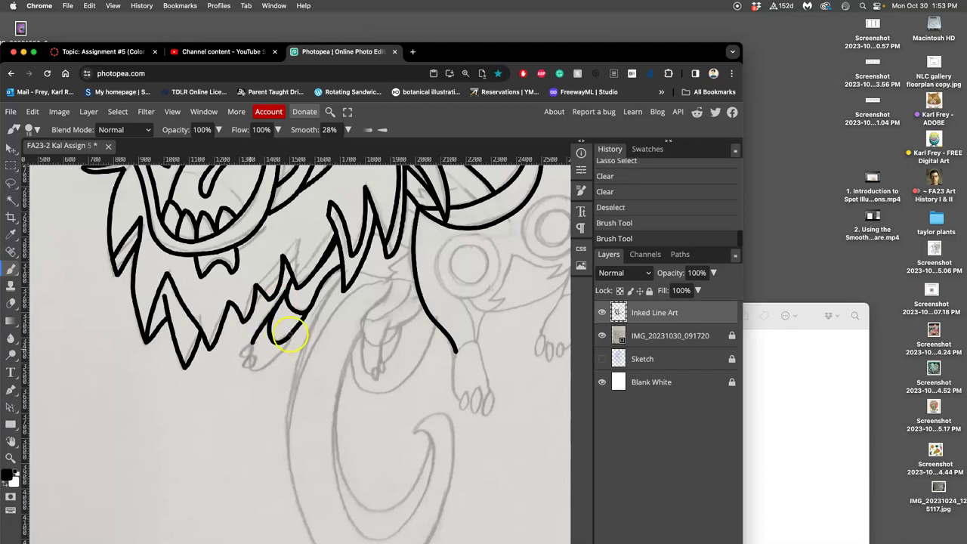
- Ink the lower edge of the small paw beneath the beard and the rounded toes at its end
mouse_move(282, 350)
left_mouse_down()
mouse_move(269, 363)
mouse_move(244, 363)
left_mouse_up()
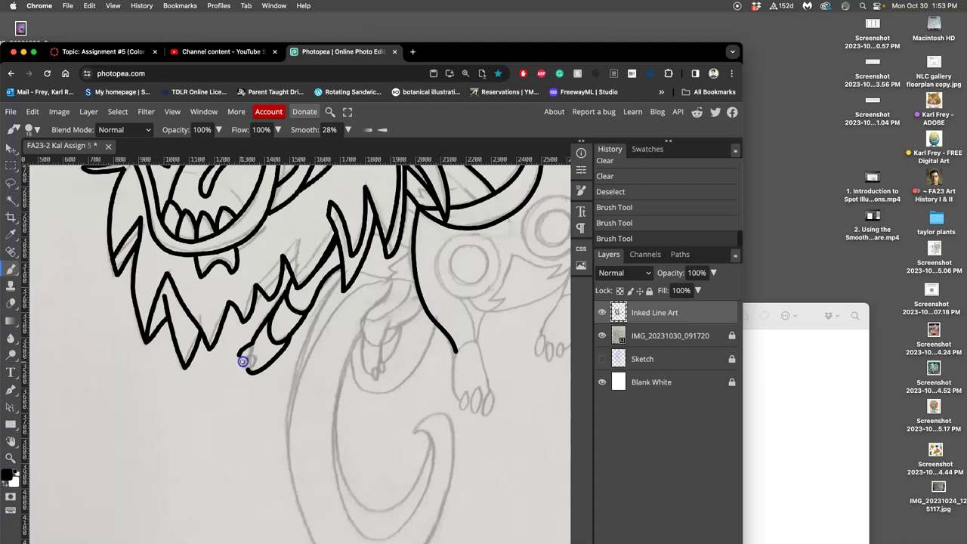
left_click_drag(255, 355, 254, 355)
left_click(248, 351)
left_click(247, 361)
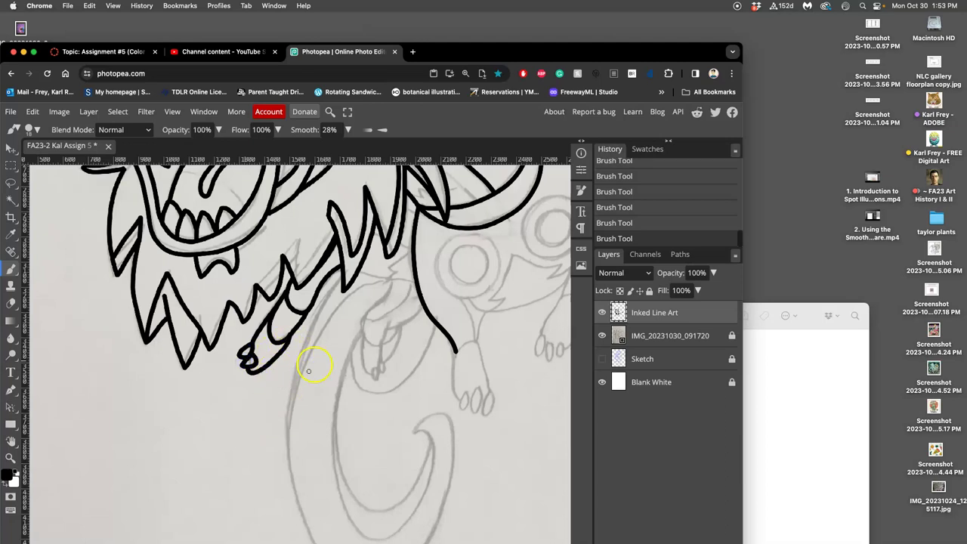
- Ink the short arm line behind the beard and the outer edge and rounded toes of the second small paw
left_click_drag(376, 329, 333, 368)
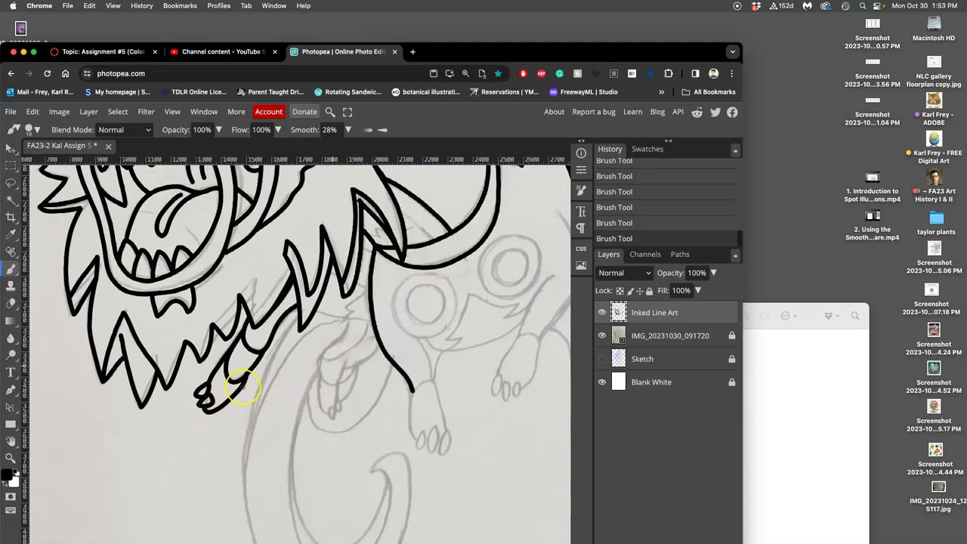
left_click_drag(357, 317, 305, 384)
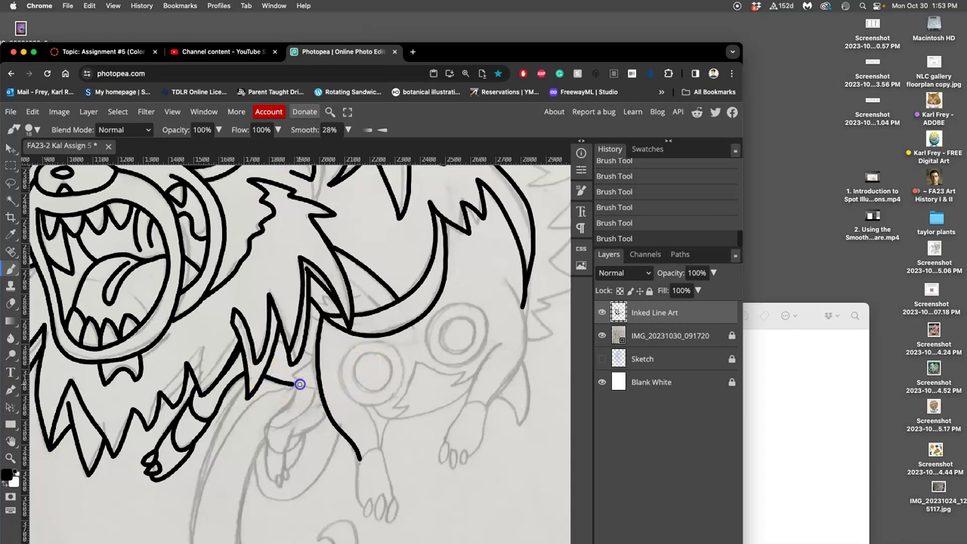
mouse_move(300, 384)
left_mouse_down()
mouse_move(314, 356)
mouse_move(293, 396)
left_mouse_up()
left_click(312, 355)
mouse_move(161, 471)
left_mouse_down()
mouse_move(161, 455)
mouse_move(187, 465)
mouse_move(168, 452)
mouse_move(160, 469)
left_mouse_up()
left_click_drag(162, 475, 144, 466)
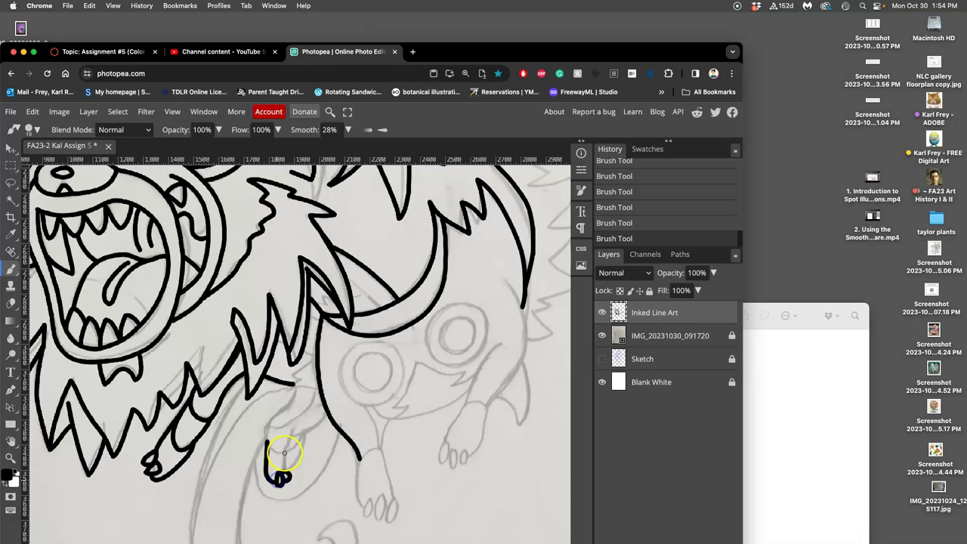
- Ink the second small paw's inner edge up to the body, its jagged elbow fur and the curved wrist line
mouse_move(284, 453)
left_mouse_down()
mouse_move(316, 428)
mouse_move(328, 406)
mouse_move(300, 422)
mouse_move(295, 389)
mouse_move(315, 350)
left_mouse_up()
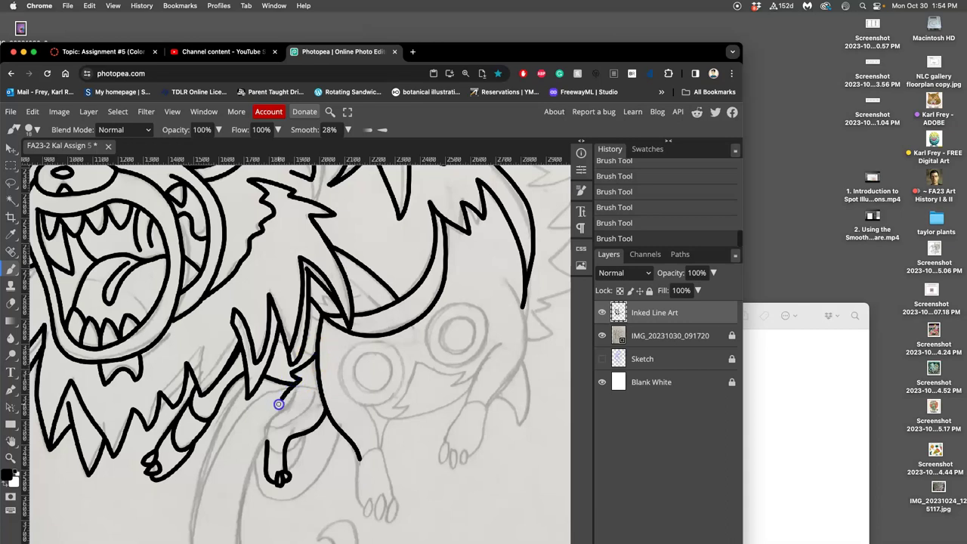
left_click_drag(280, 400, 313, 393)
mouse_move(276, 376)
left_mouse_down()
mouse_move(294, 400)
mouse_move(268, 422)
mouse_move(267, 453)
mouse_move(311, 457)
mouse_move(318, 413)
left_mouse_up()
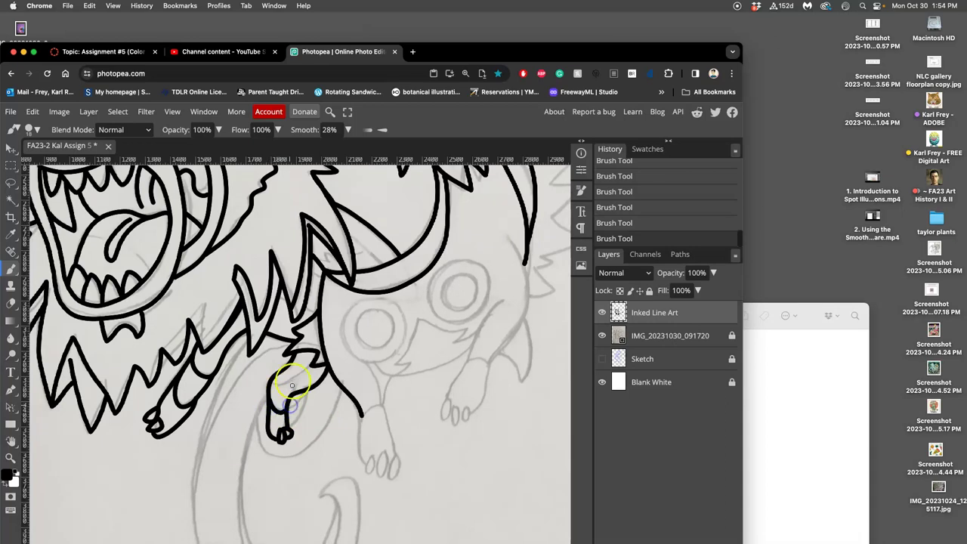
mouse_move(285, 369)
left_mouse_down()
mouse_move(292, 356)
mouse_move(283, 358)
mouse_move(291, 362)
mouse_move(285, 394)
left_mouse_up()
mouse_move(320, 388)
left_mouse_down()
mouse_move(330, 391)
mouse_move(298, 460)
left_mouse_up()
left_click_drag(337, 403, 261, 376)
left_click_drag(297, 406, 278, 350)
- Ink short detail strokes inside the pointed fur tuft and the triangular patch above the curved band on the body
scroll(294, 381, "right", 2)
scroll(294, 381, "down", 1)
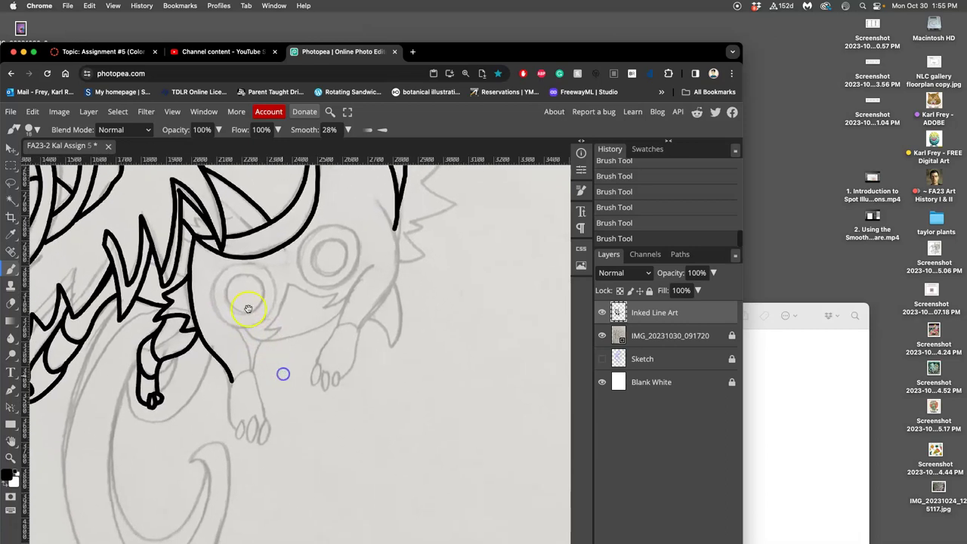
scroll(245, 277, "up", 5)
scroll(245, 277, "left", 1)
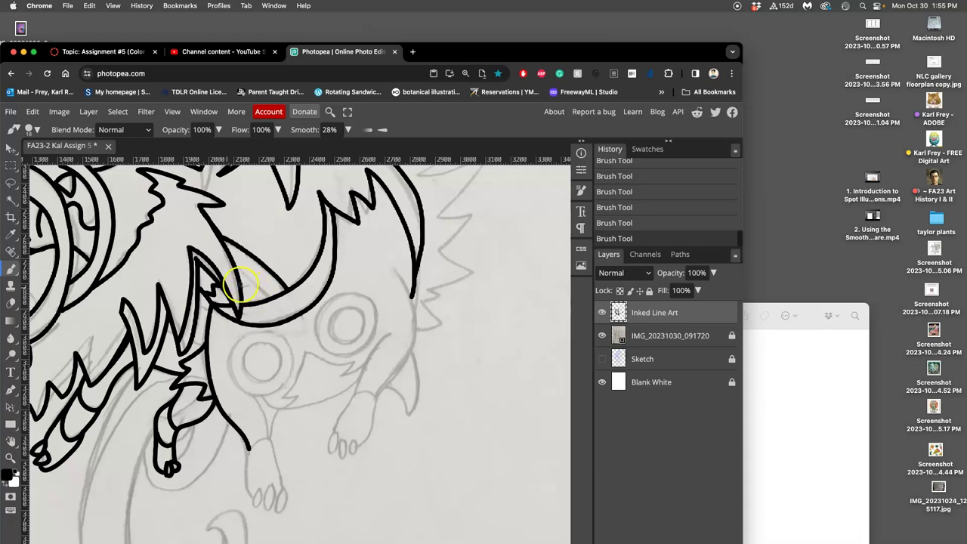
mouse_move(241, 284)
left_mouse_down()
mouse_move(262, 281)
mouse_move(274, 303)
left_mouse_up()
key("space")
left_click_drag(289, 267, 336, 344)
scroll(335, 332, "up", 3)
scroll(336, 333, "left", 3)
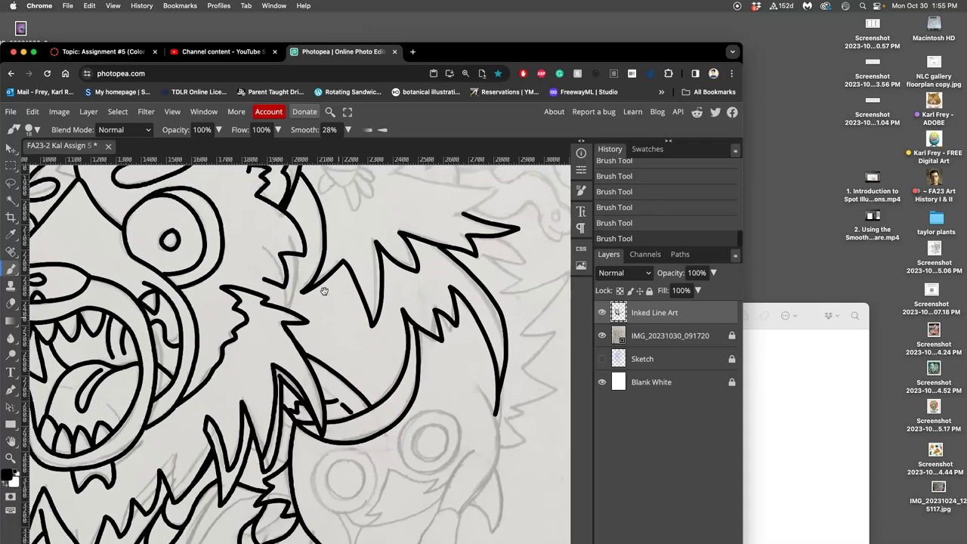
- Undo the last detail strokes in the pointed fur tuft and ink short dashes inside the triangular patch beside it
key("super+z")
key("super+z")
key("super+z")
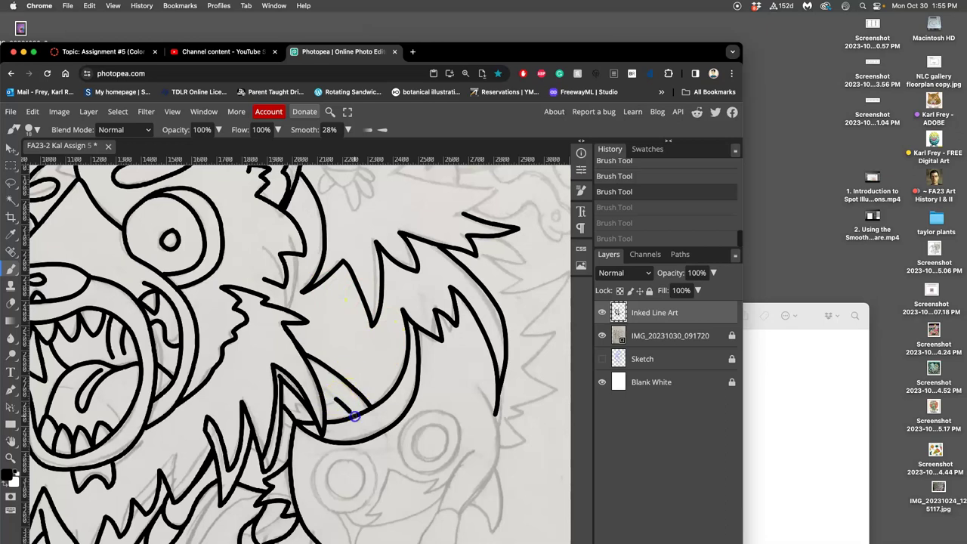
key("super+shift+z")
key("super+shift+z")
key("super+shift+z")
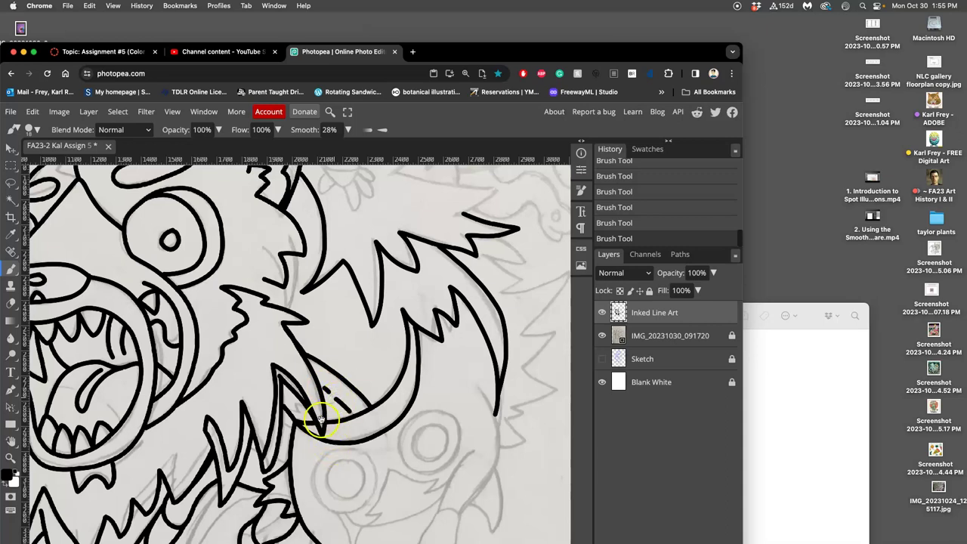
left_click_drag(324, 409, 321, 378)
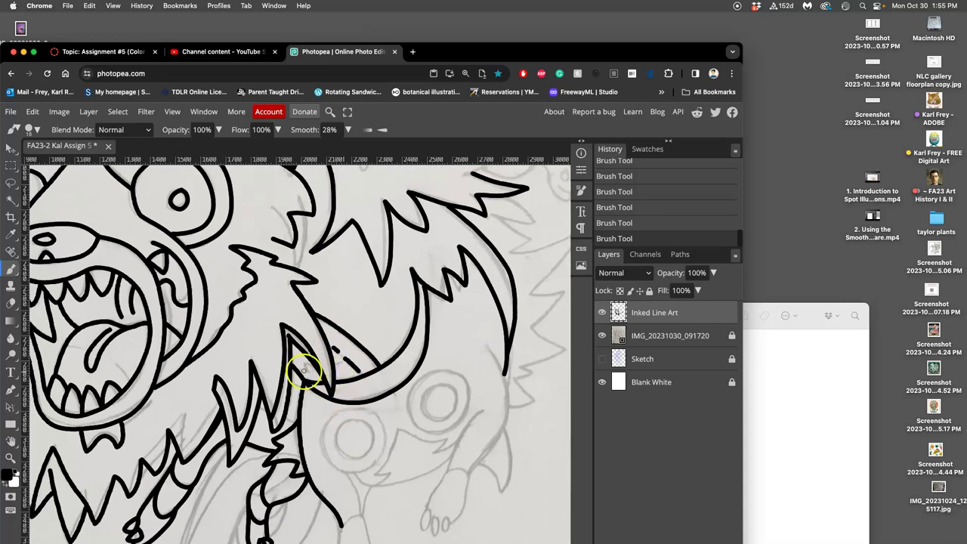